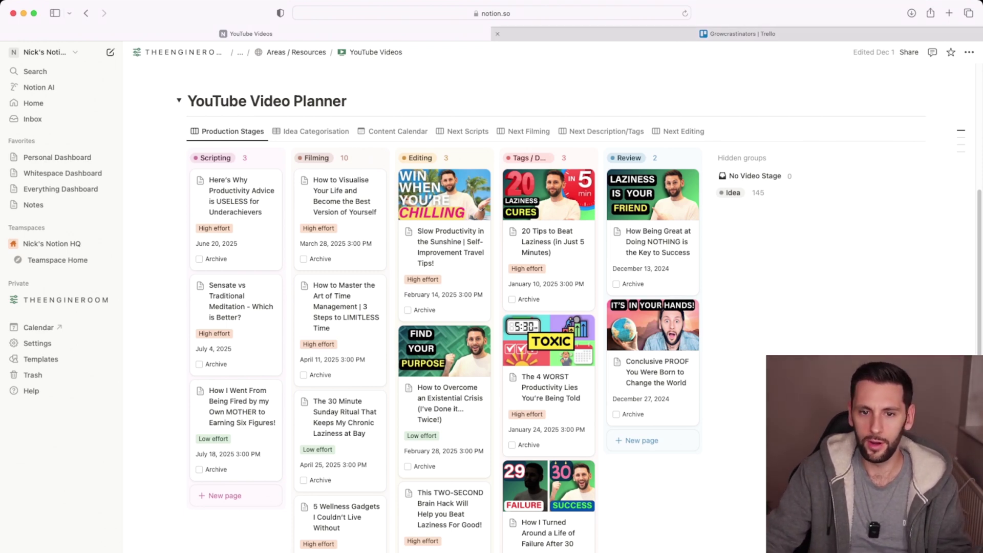
# Switch to the Growcrastinators Trello board and browse all lists, Idea through Review and Archived.
pyautogui.click(737, 33)
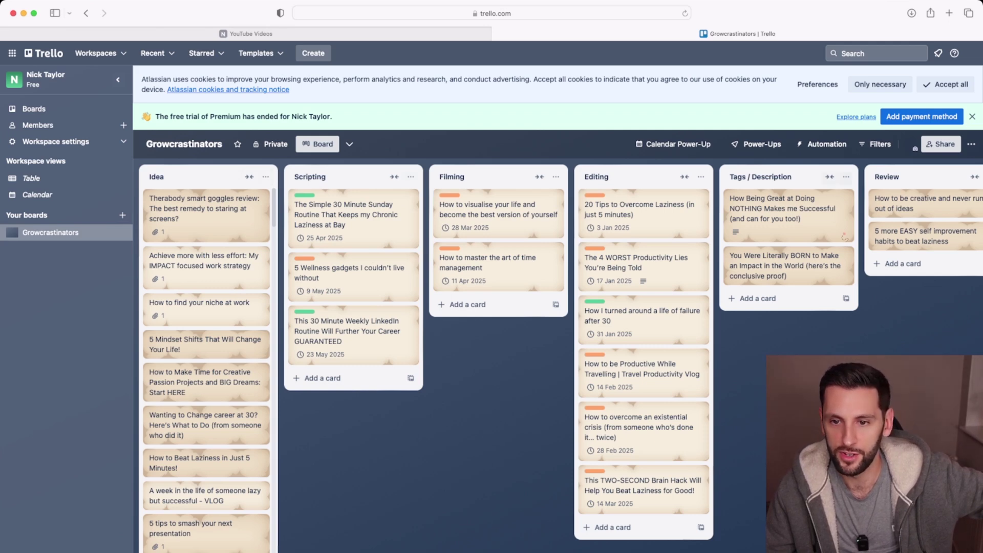
pyautogui.hscroll(6, 558, 358)
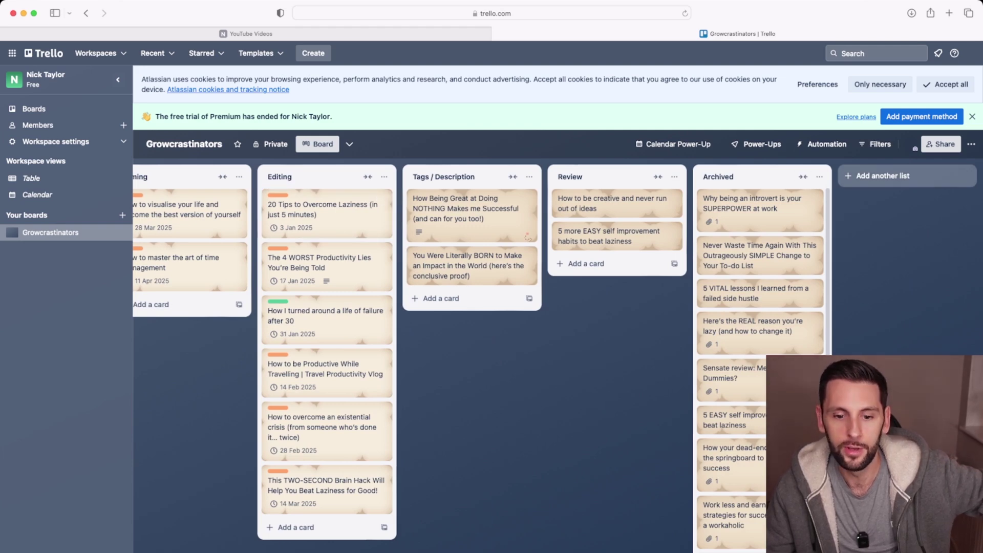
pyautogui.hscroll(-6, 557, 359)
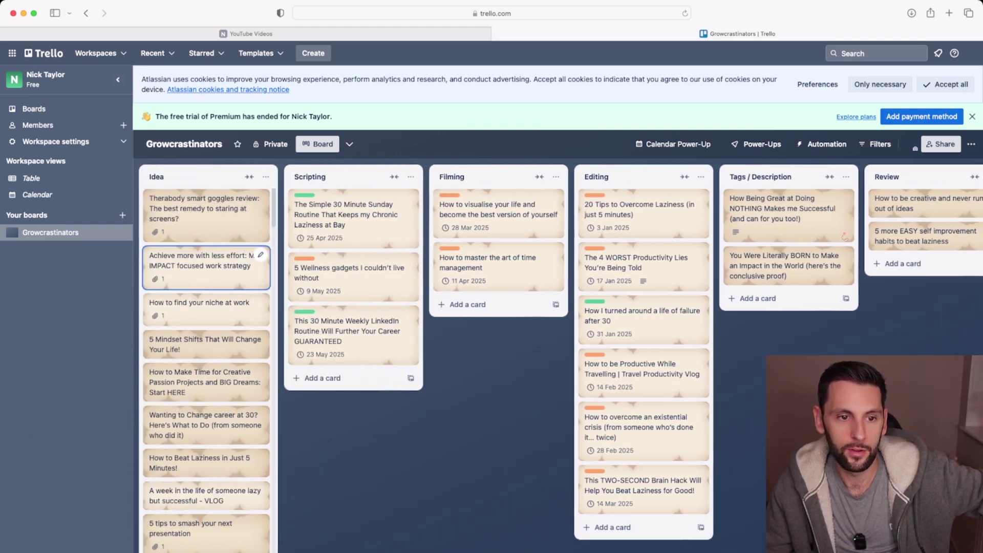
pyautogui.moveTo(205, 210)
pyautogui.mouseDown()
pyautogui.moveTo(354, 277)
pyautogui.moveTo(205, 210)
pyautogui.mouseUp()
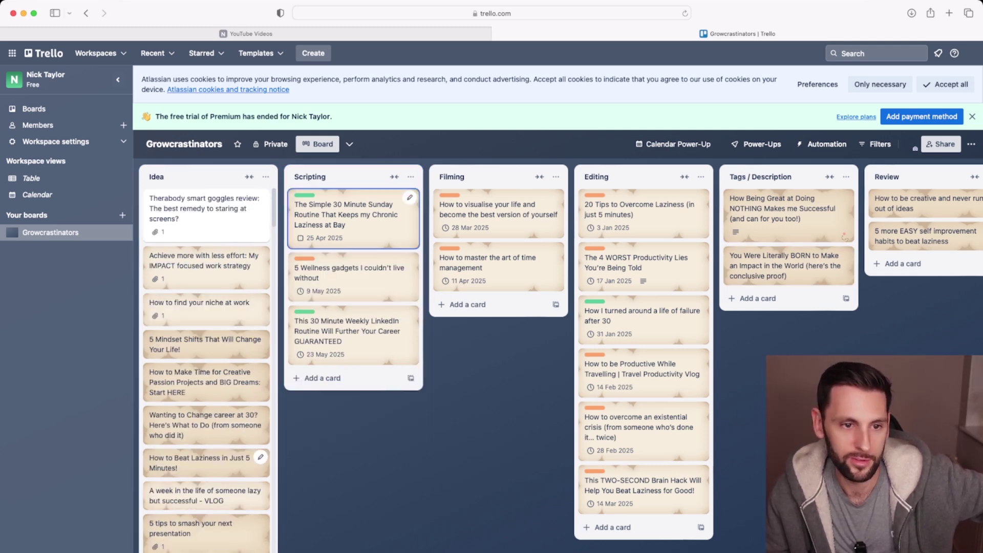
pyautogui.scroll(-10, 206, 297)
pyautogui.scroll(-15, 207, 297)
pyautogui.scroll(20, 207, 300)
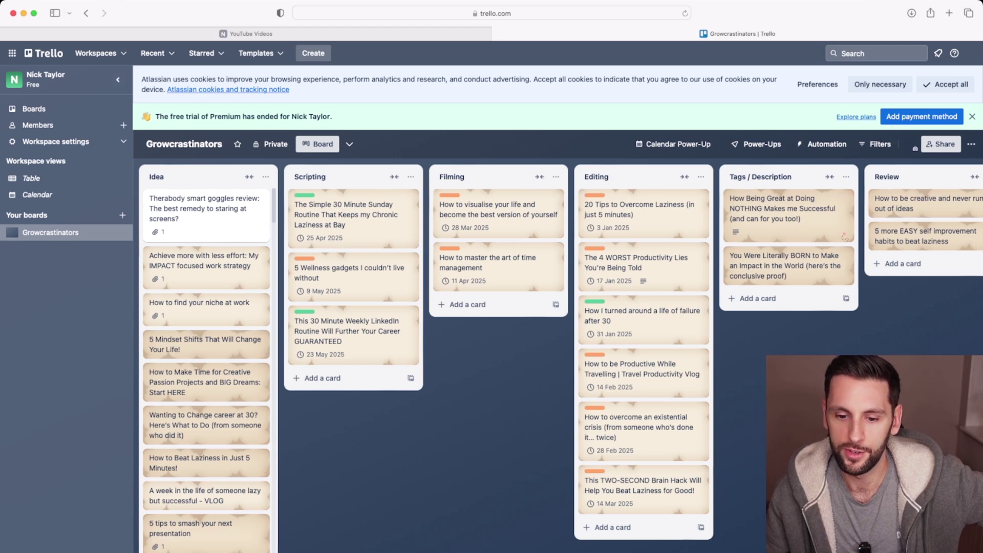
pyautogui.hscroll(10, 555, 352)
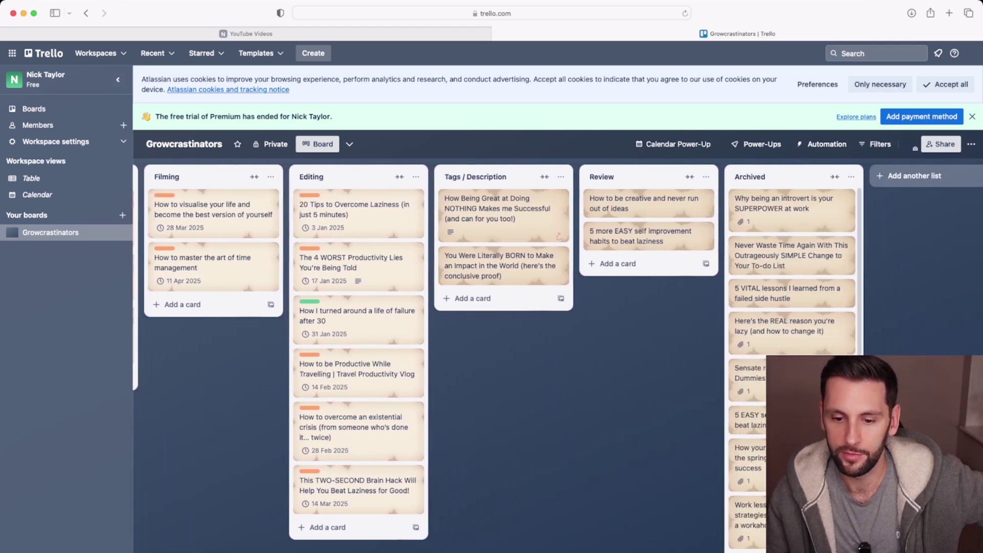
pyautogui.hscroll(-6, 558, 359)
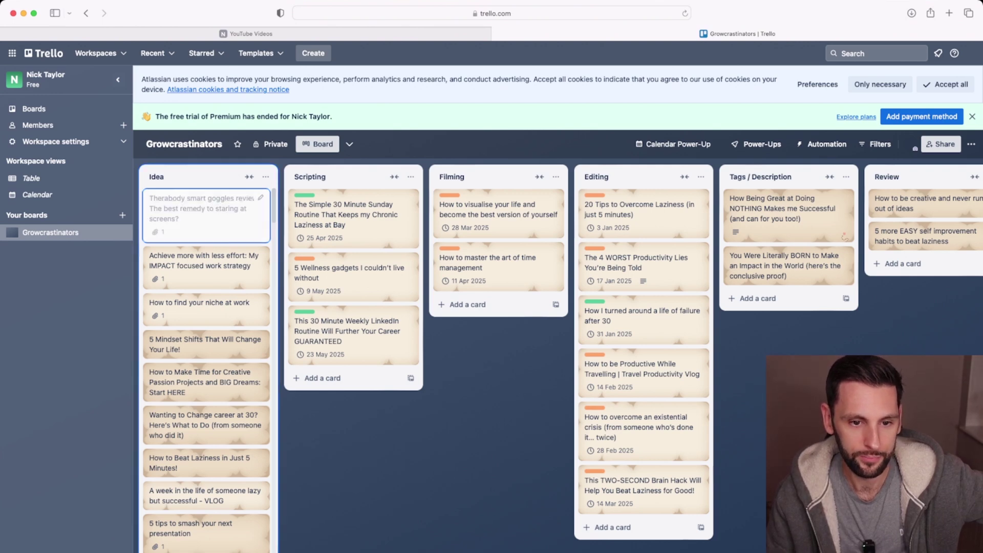
# Move the Therabody smart goggles card into Scripting and set its due date to 21 March 2025.
pyautogui.moveTo(206, 215); pyautogui.dragTo(354, 276)
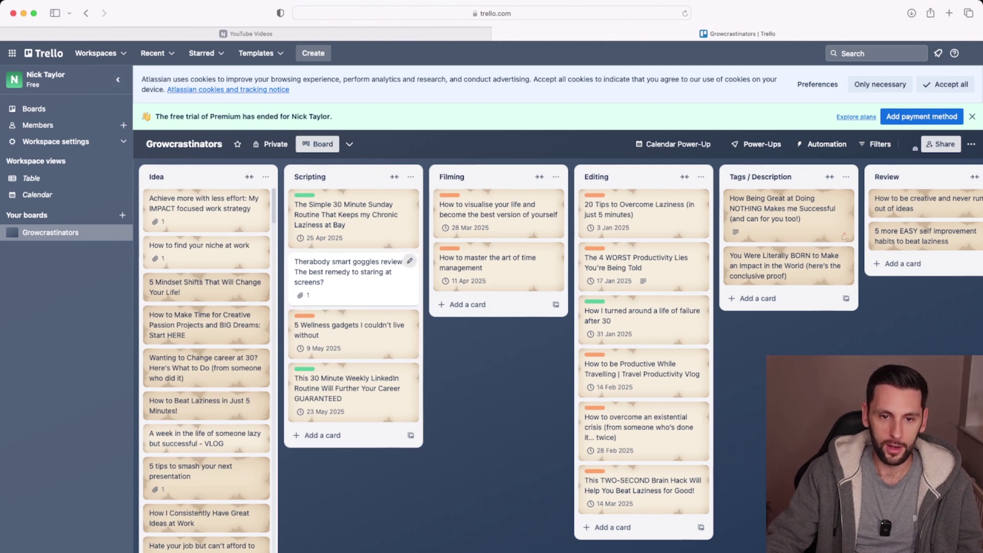
pyautogui.click(410, 260)
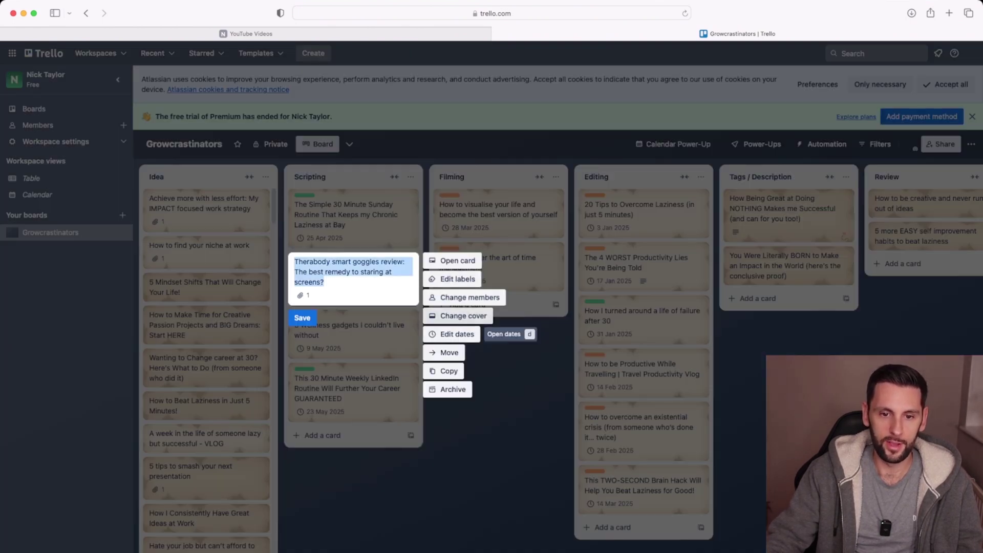
pyautogui.click(458, 334)
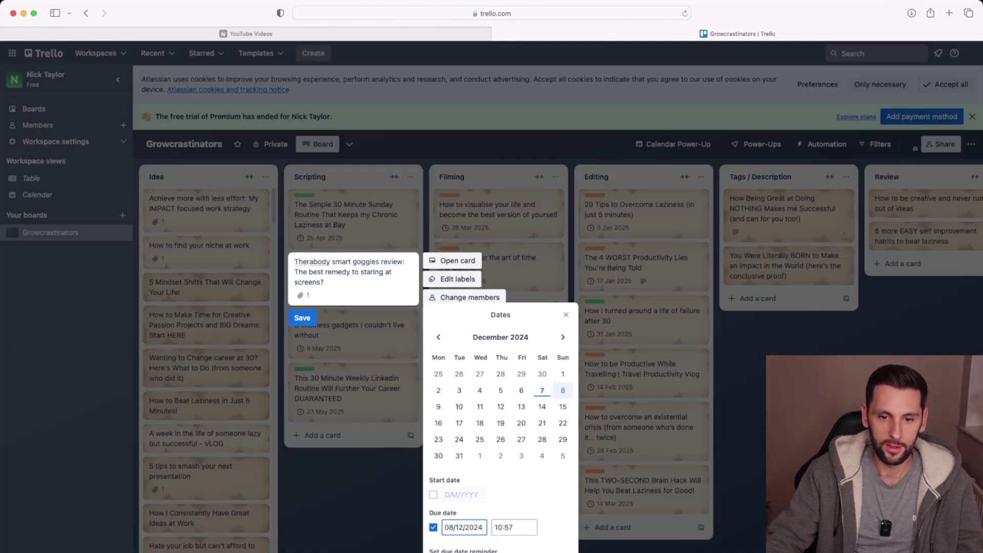
pyautogui.click(563, 337)
pyautogui.click(563, 337)
pyautogui.click(563, 337)
pyautogui.click(521, 423)
pyautogui.press('Return')
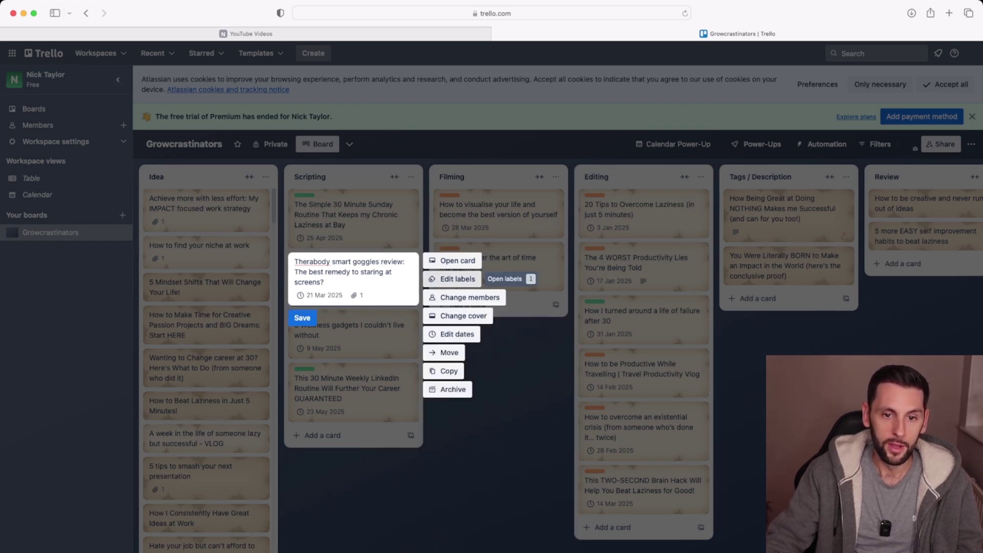
pyautogui.press('Escape')
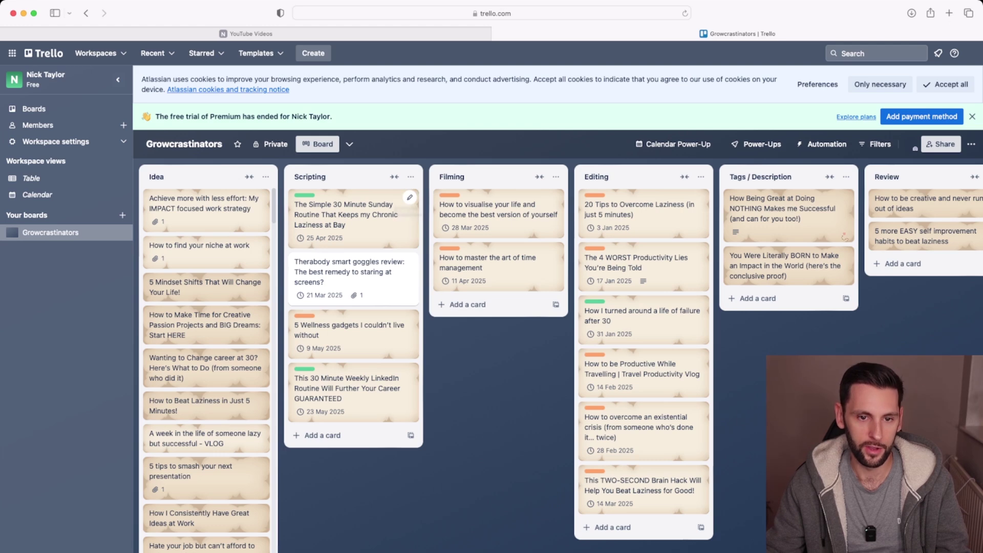
pyautogui.click(343, 215)
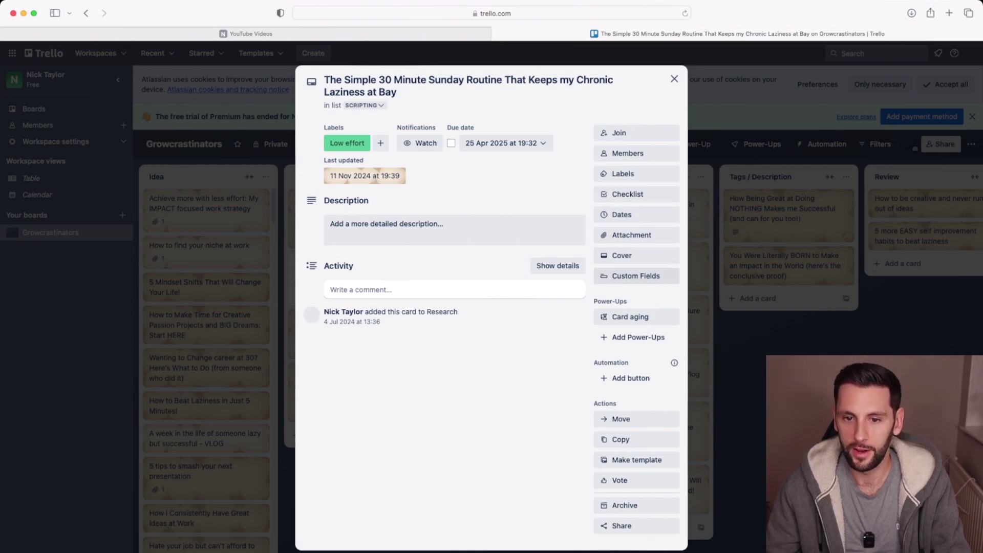
pyautogui.click(636, 276)
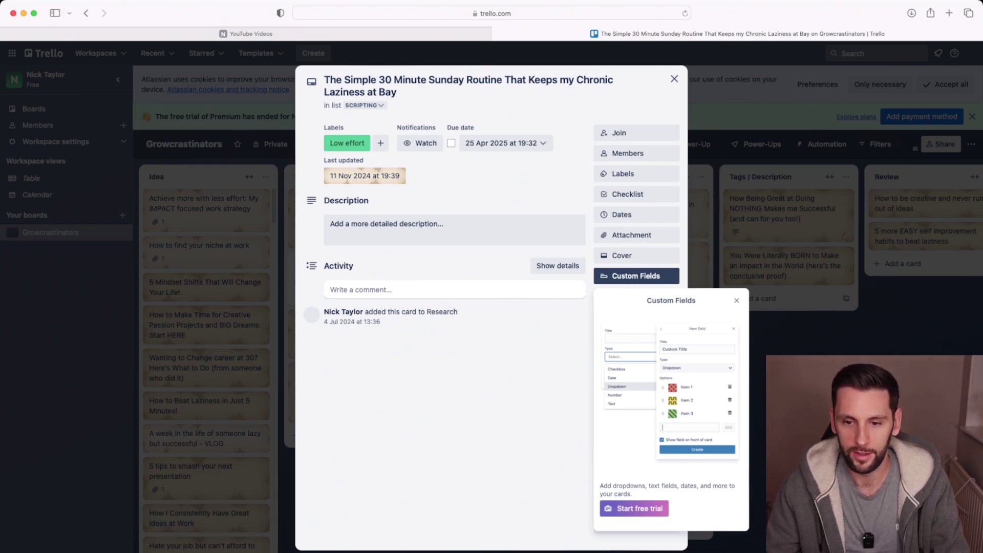
pyautogui.press('Escape')
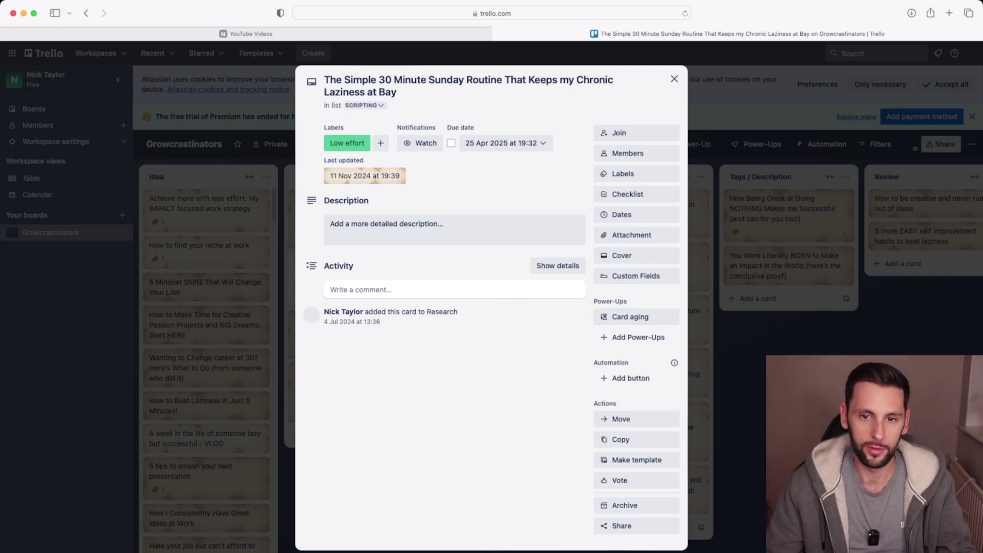
pyautogui.press('Escape')
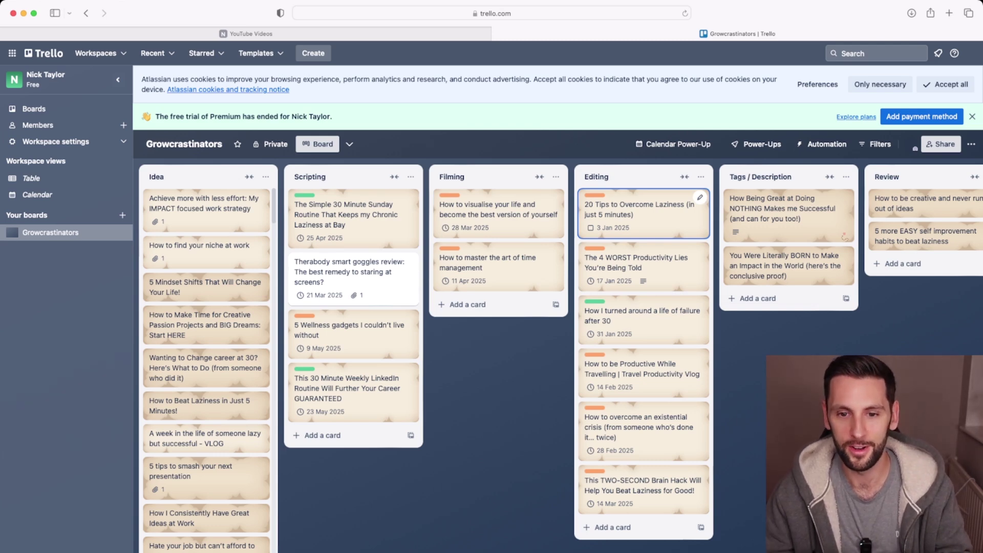
pyautogui.press('Left')
pyautogui.press('Left')
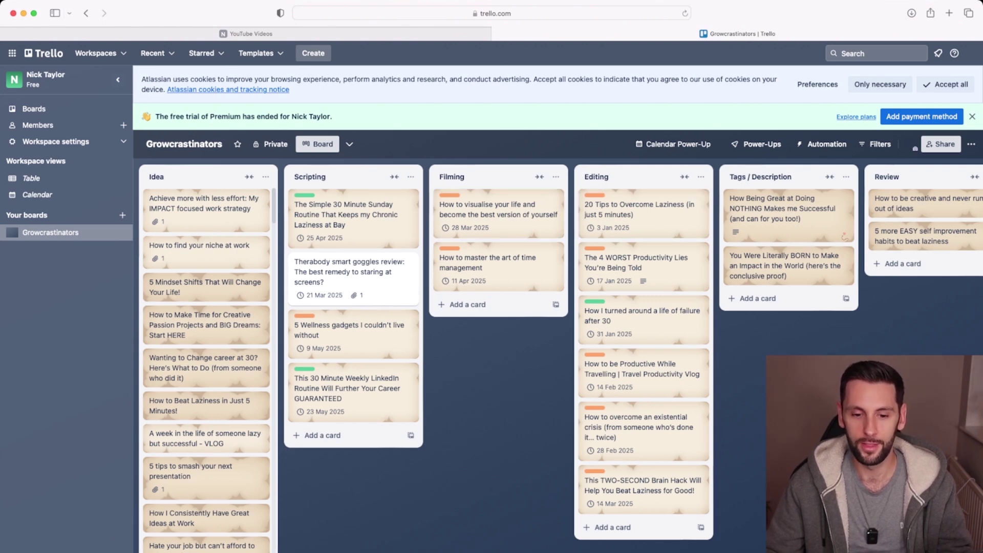
pyautogui.hscroll(4, 558, 359)
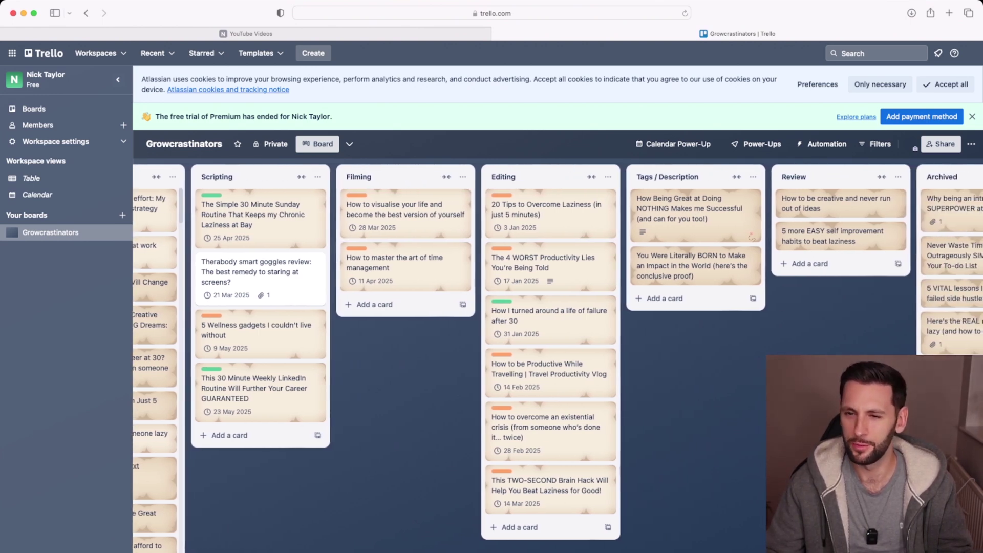
pyautogui.hscroll(-4, 557, 358)
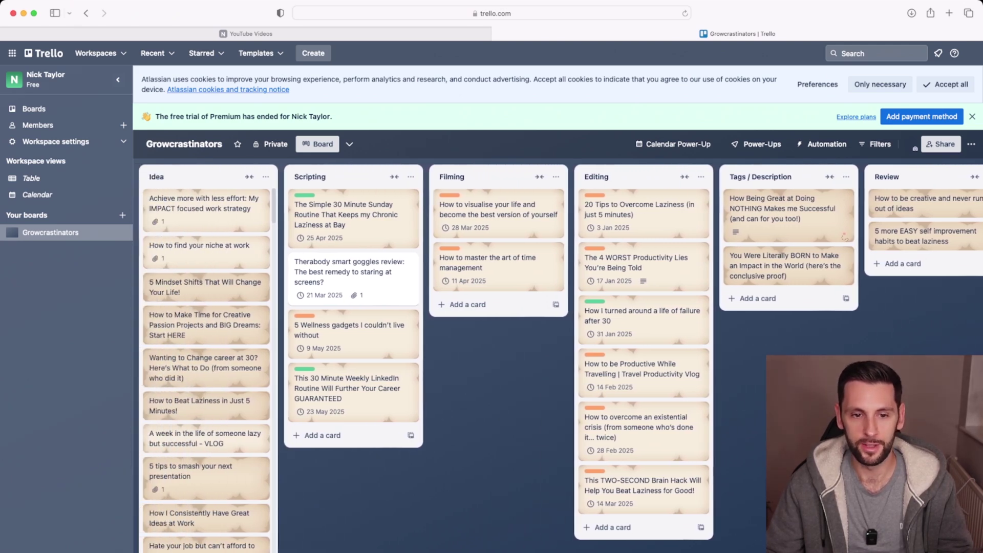
pyautogui.hscroll(10, 557, 358)
pyautogui.hscroll(-10, 558, 358)
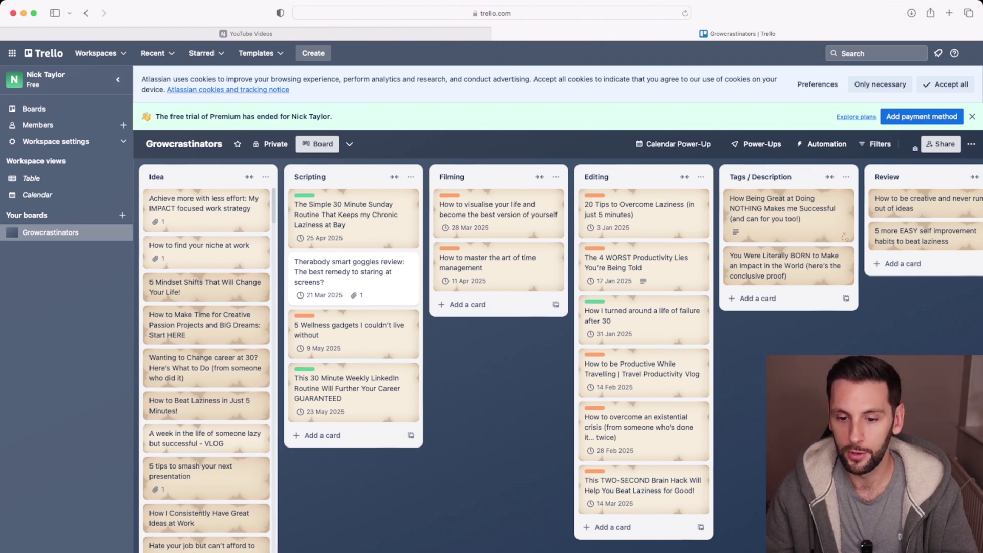
pyautogui.hscroll(5, 558, 358)
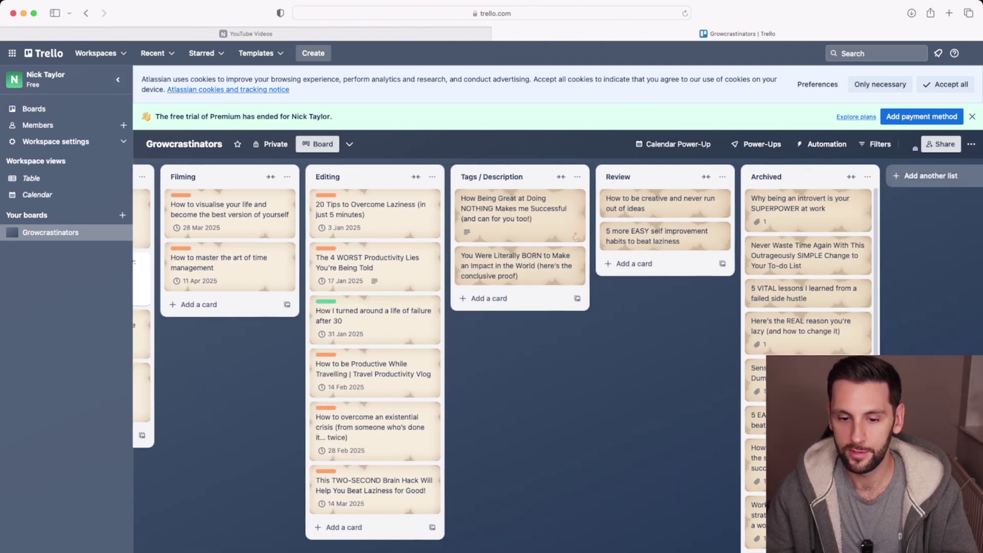
pyautogui.hscroll(-3, 558, 358)
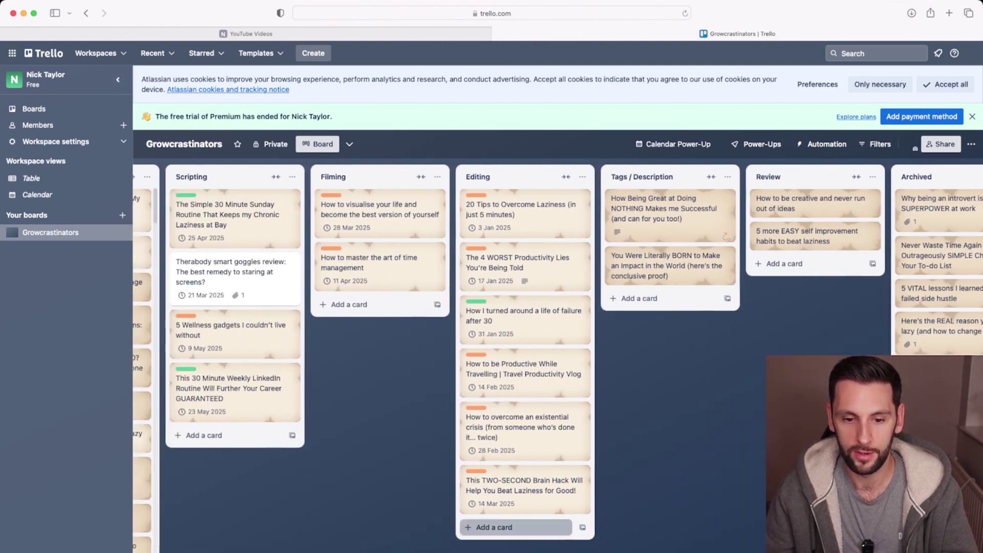
pyautogui.click(494, 527)
pyautogui.write('New card')
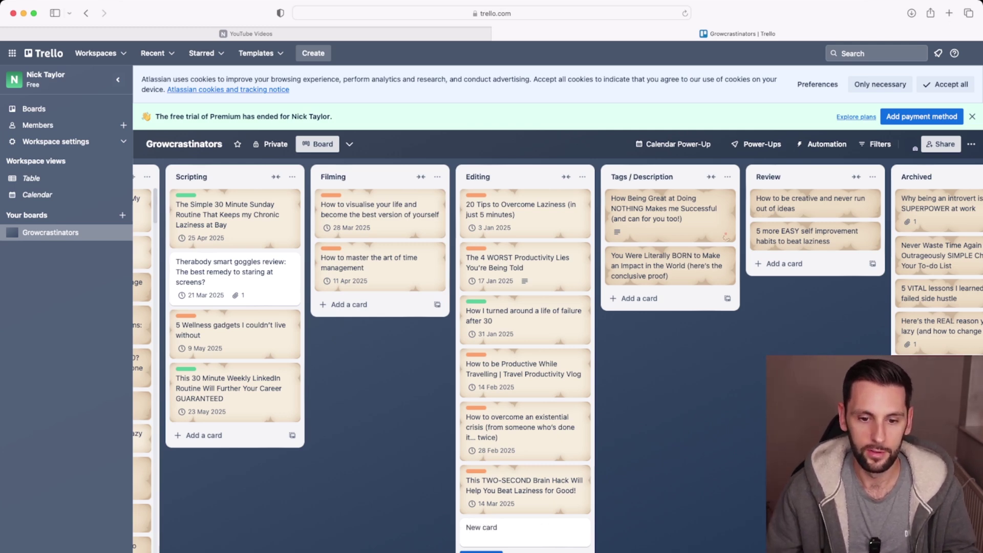
pyautogui.press('Return')
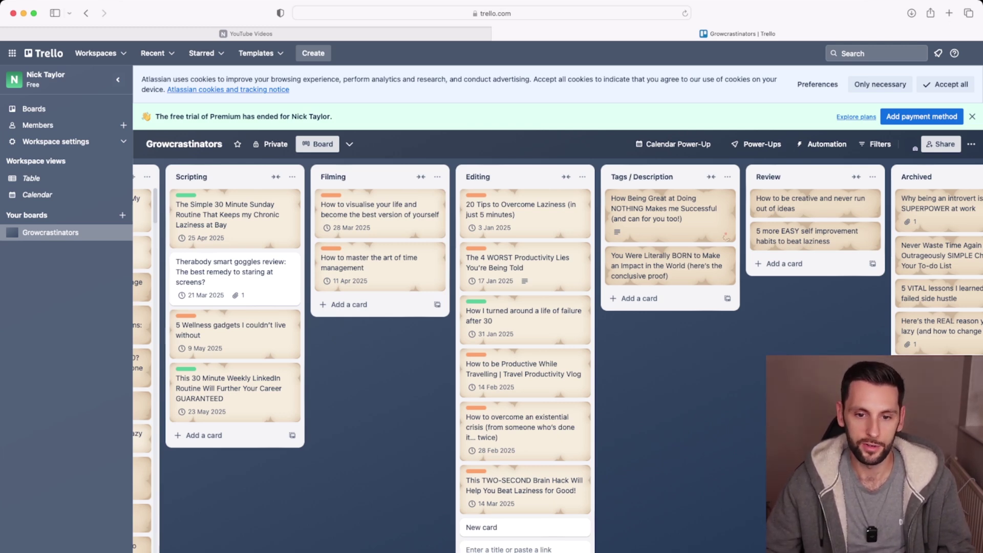
pyautogui.hscroll(-3, 558, 359)
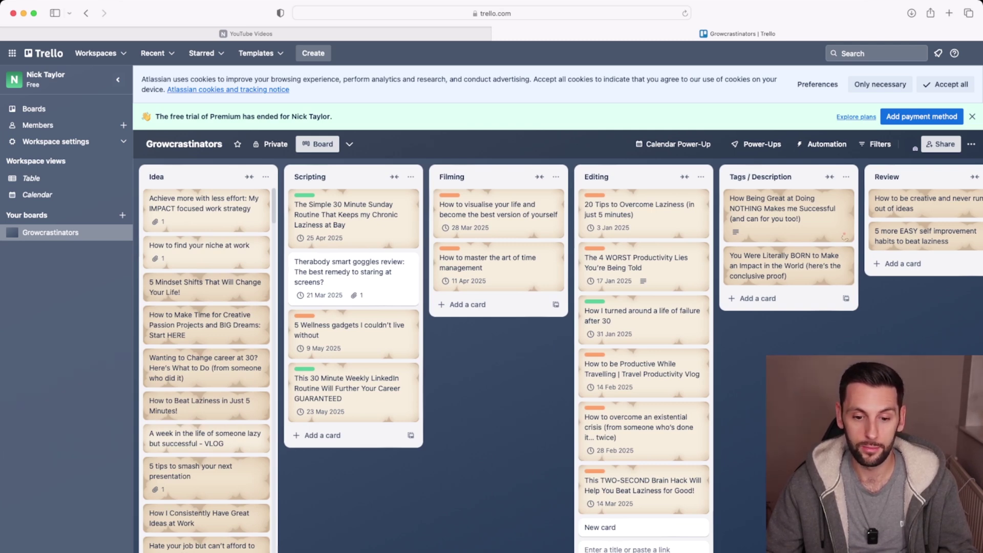
pyautogui.hscroll(6, 558, 358)
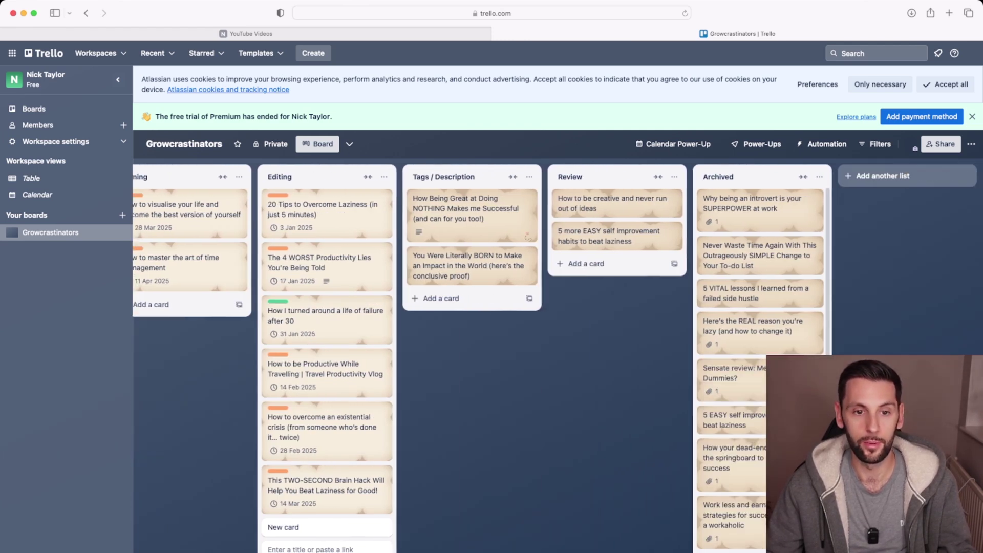
pyautogui.hscroll(-4, 559, 358)
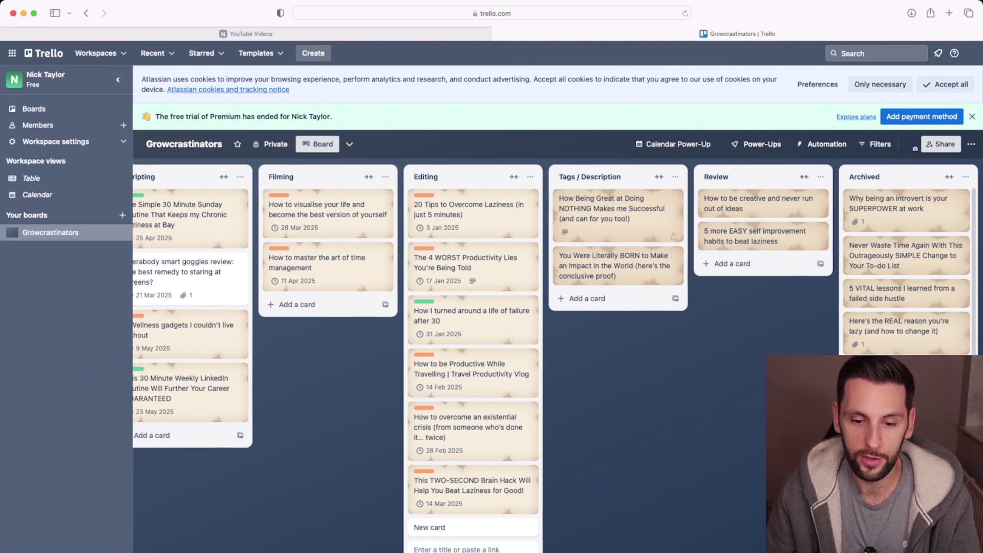
pyautogui.hscroll(-5, 558, 359)
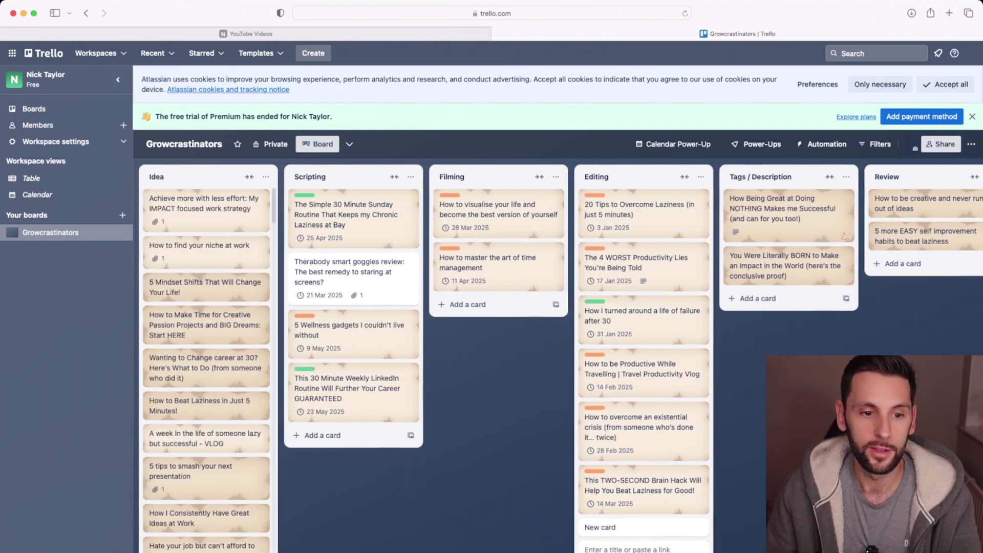
pyautogui.hscroll(8, 558, 358)
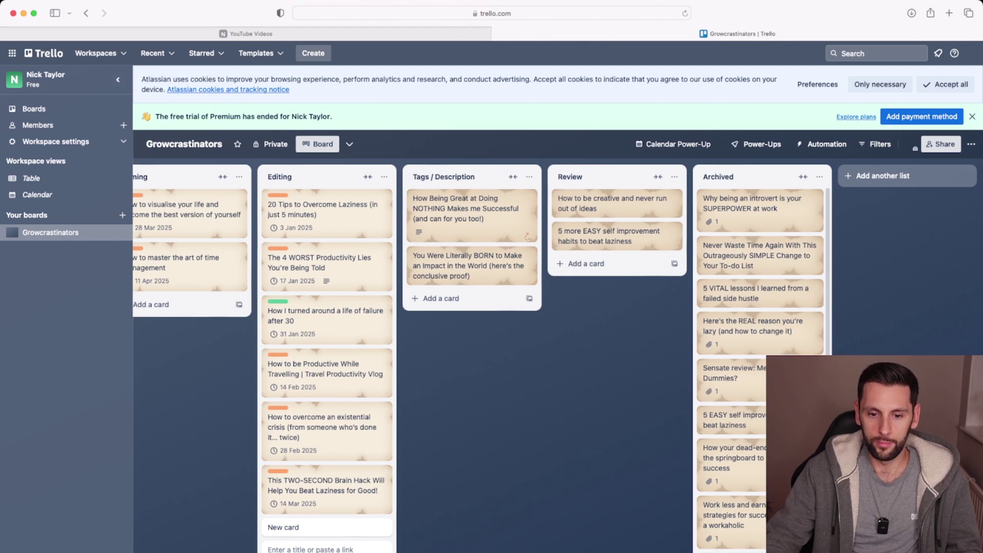
pyautogui.hscroll(-8, 500, 267)
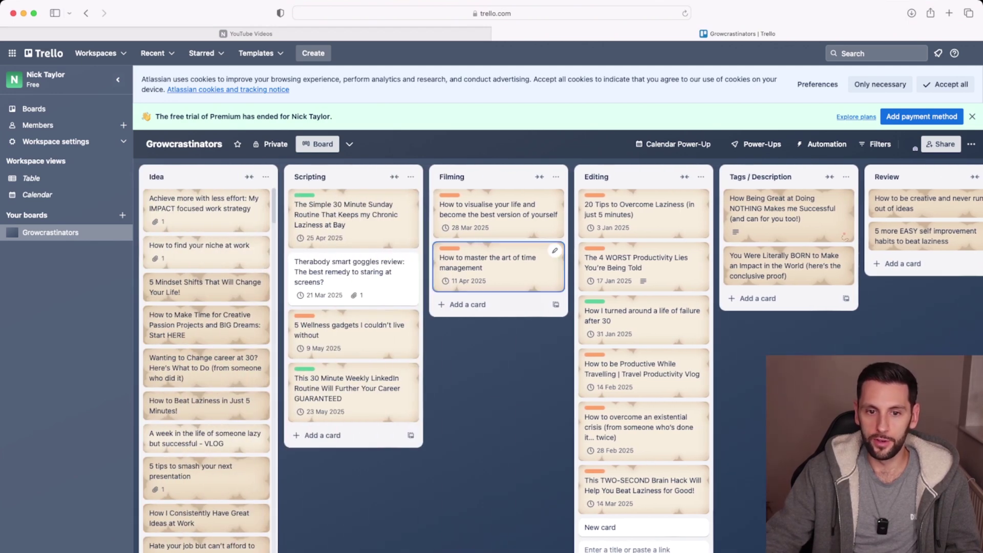
pyautogui.hscroll(7, 353, 277)
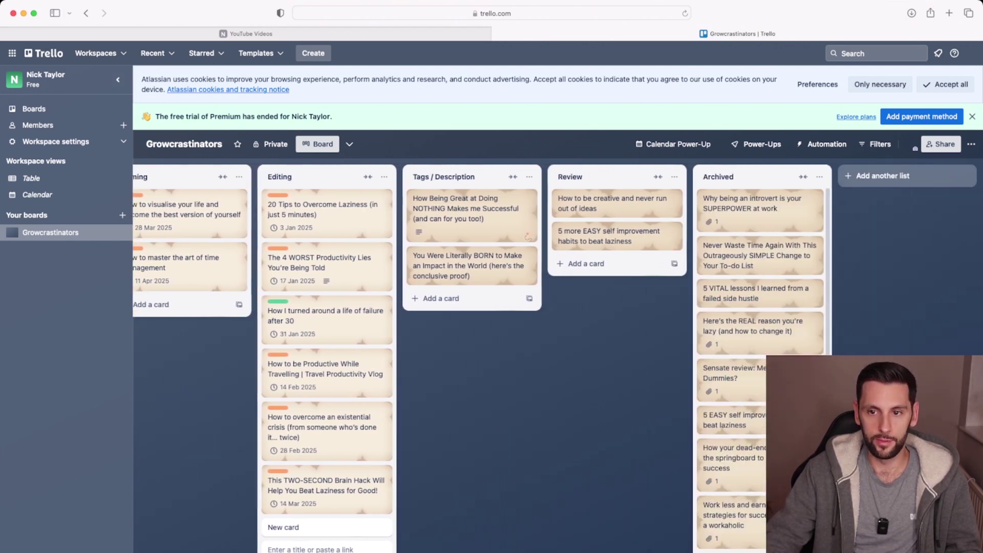
pyautogui.hscroll(-7, 353, 277)
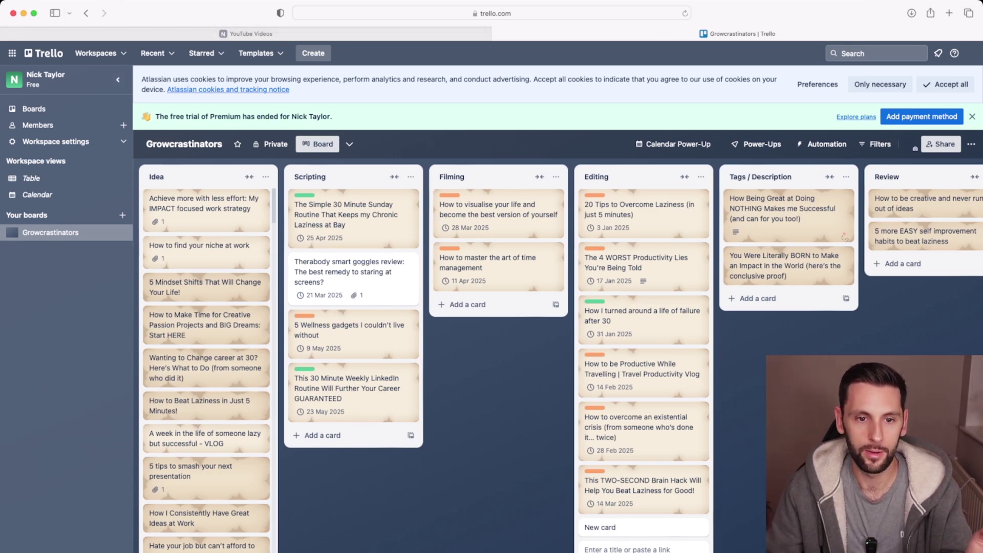
# Return to the Notion YouTube Videos planner and try dragging the first Scripting card toward Review.
pyautogui.click(251, 33)
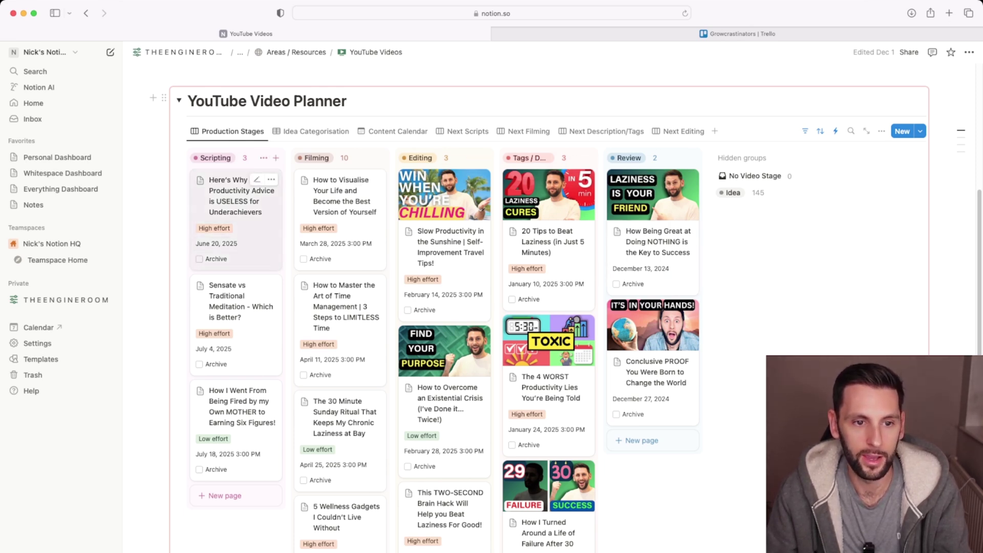
pyautogui.moveTo(240, 195)
pyautogui.mouseDown()
pyautogui.moveTo(682, 191)
pyautogui.moveTo(241, 195)
pyautogui.mouseUp()
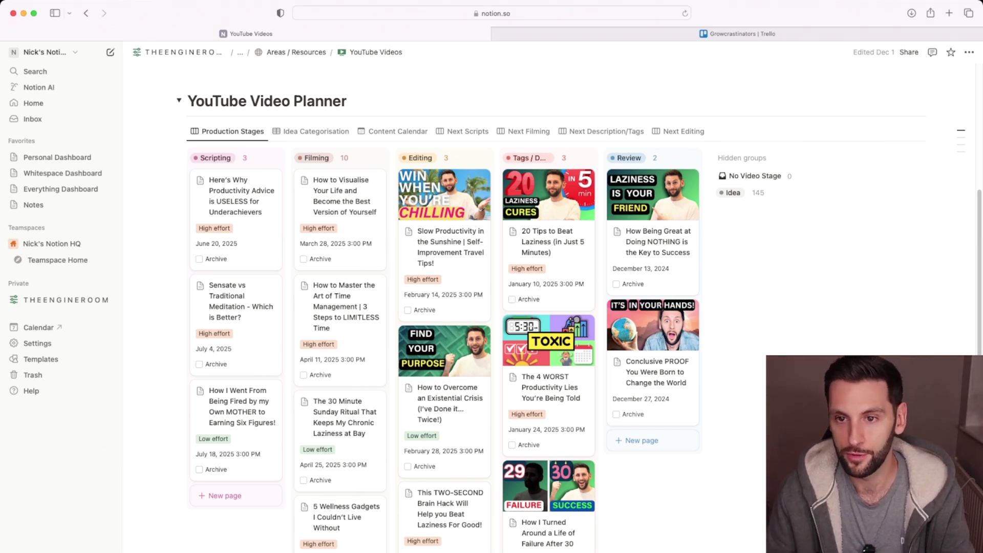
pyautogui.click(742, 34)
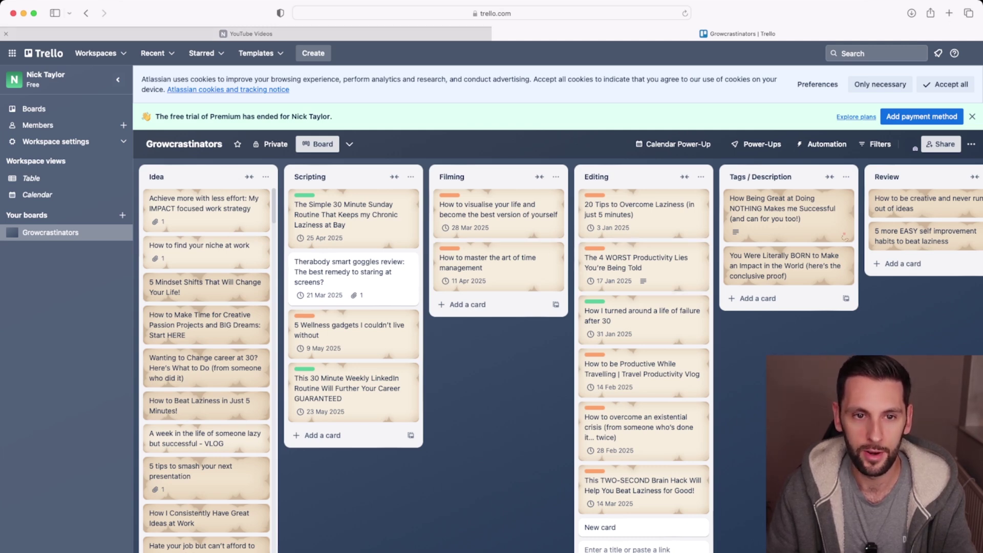
pyautogui.click(251, 34)
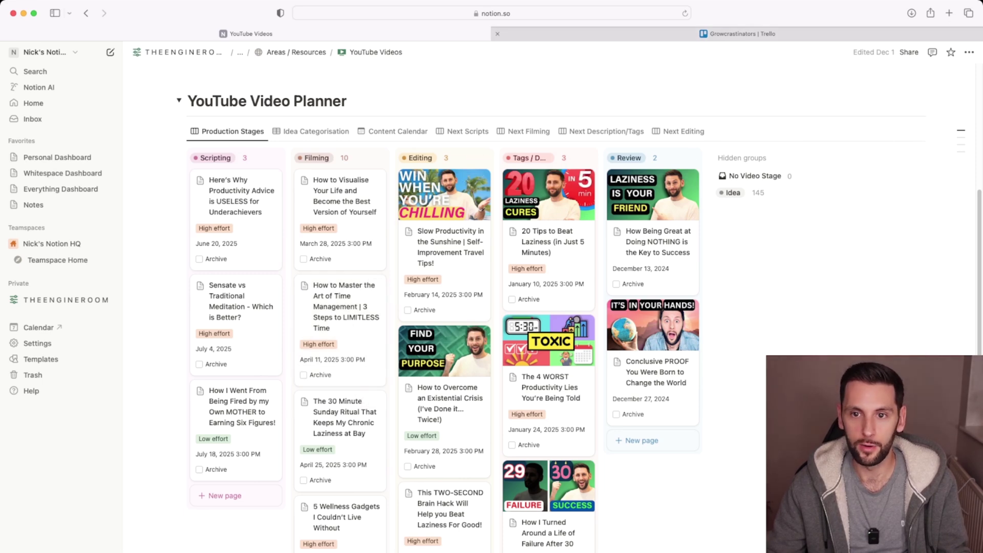
pyautogui.click(743, 34)
pyautogui.click(246, 34)
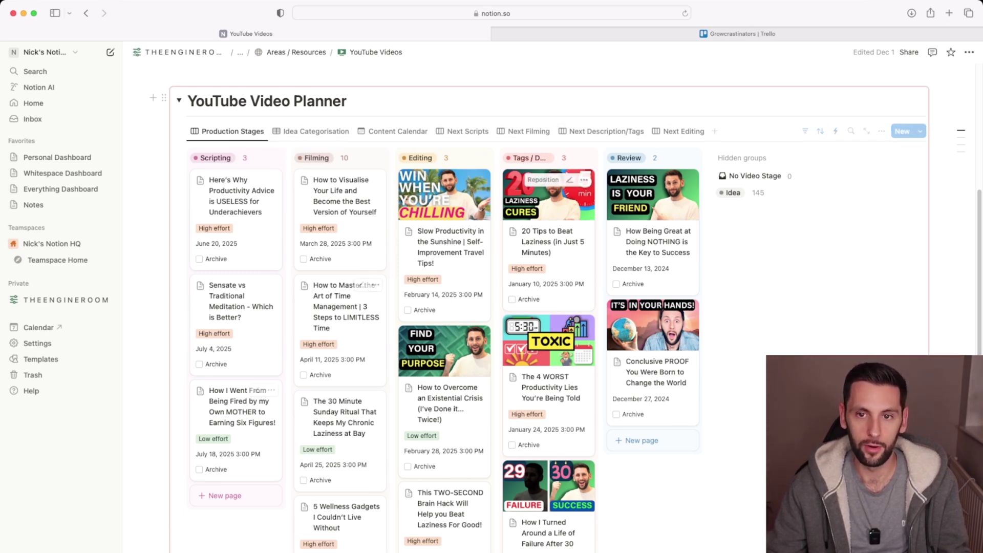
# Return to the Growcrastinators Trello board and scroll through the Idea list and across the lists.
pyautogui.click(743, 34)
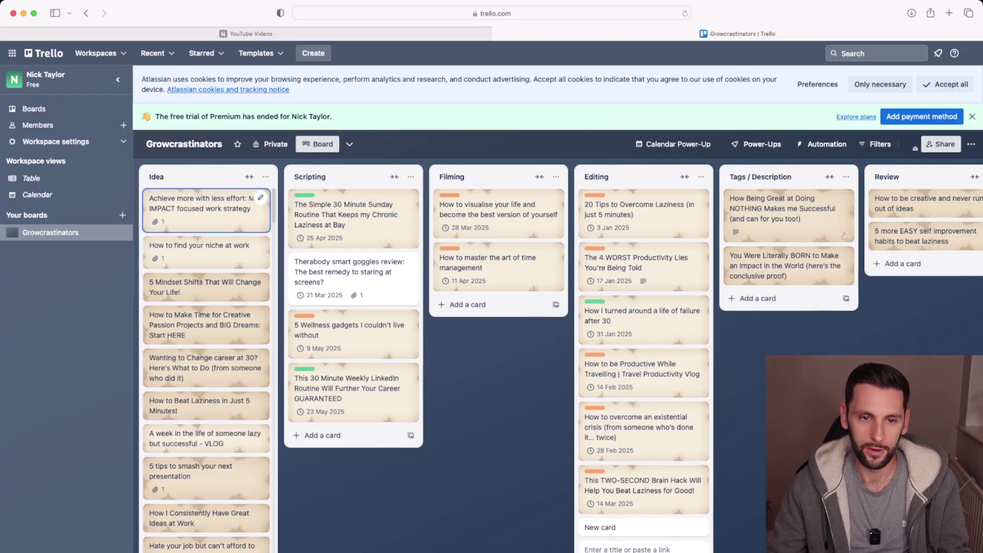
pyautogui.scroll(-15, 207, 358)
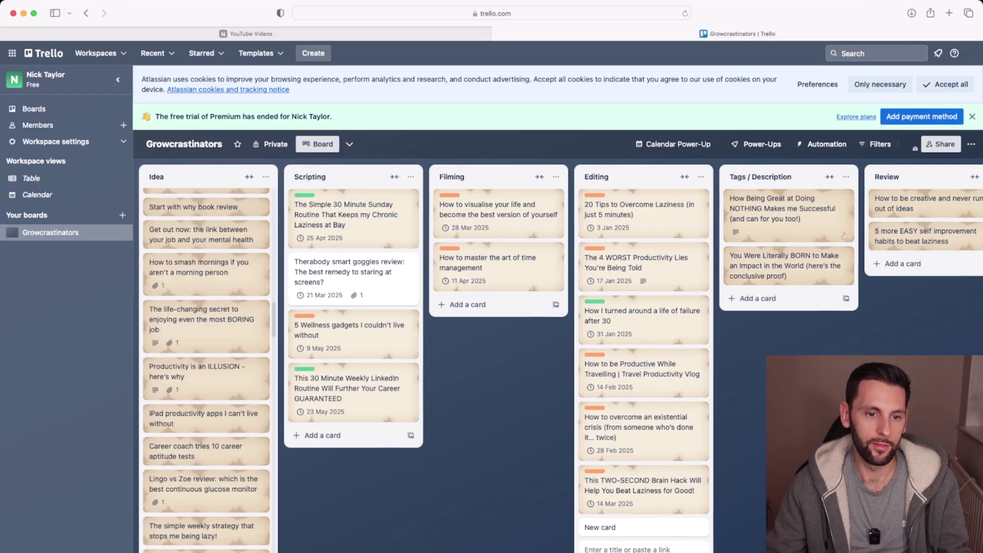
pyautogui.scroll(10, 206, 358)
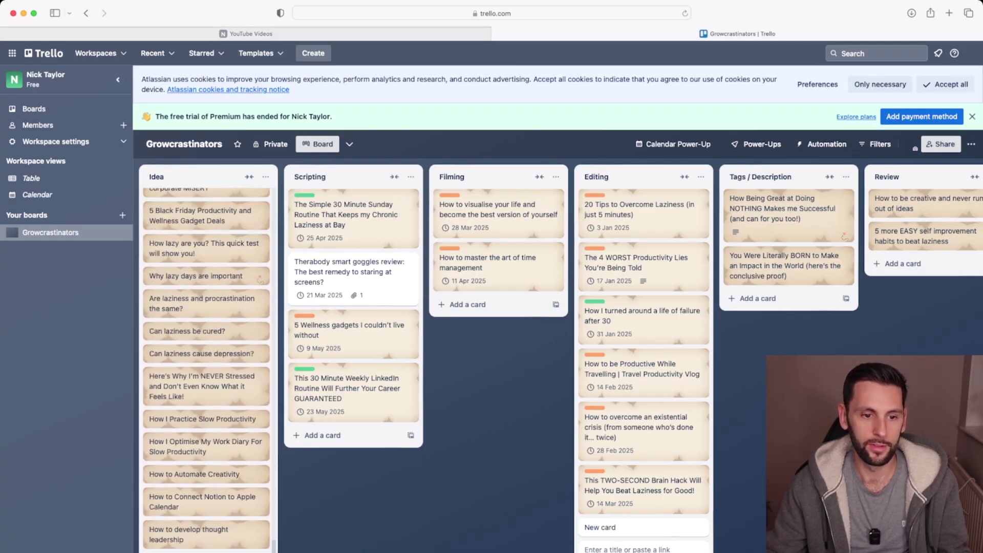
pyautogui.scroll(5, 230, 307)
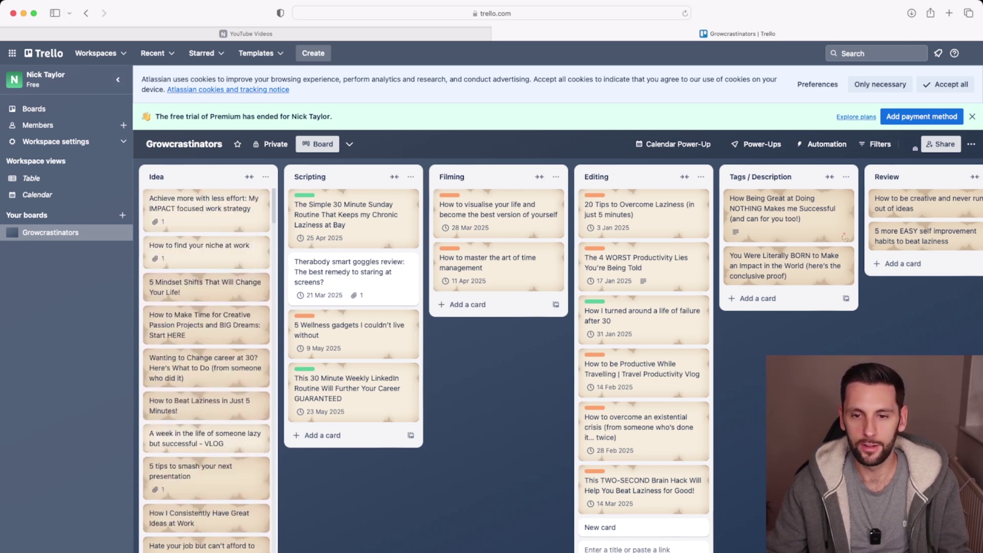
pyautogui.hscroll(5, 206, 308)
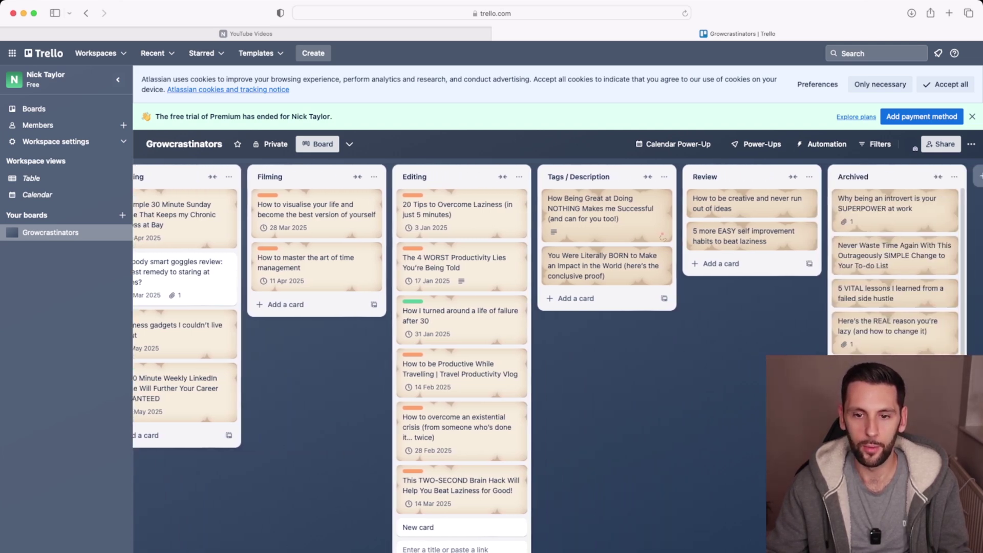
pyautogui.hscroll(-5, 207, 307)
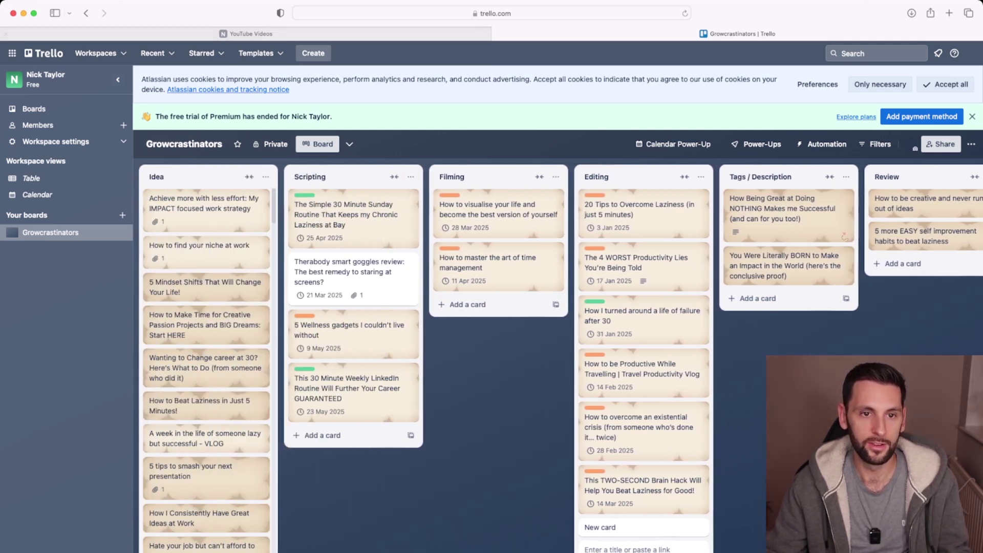
# Back in Notion, inspect the board's Date sort, its 2 filter rules and the view options.
pyautogui.click(251, 34)
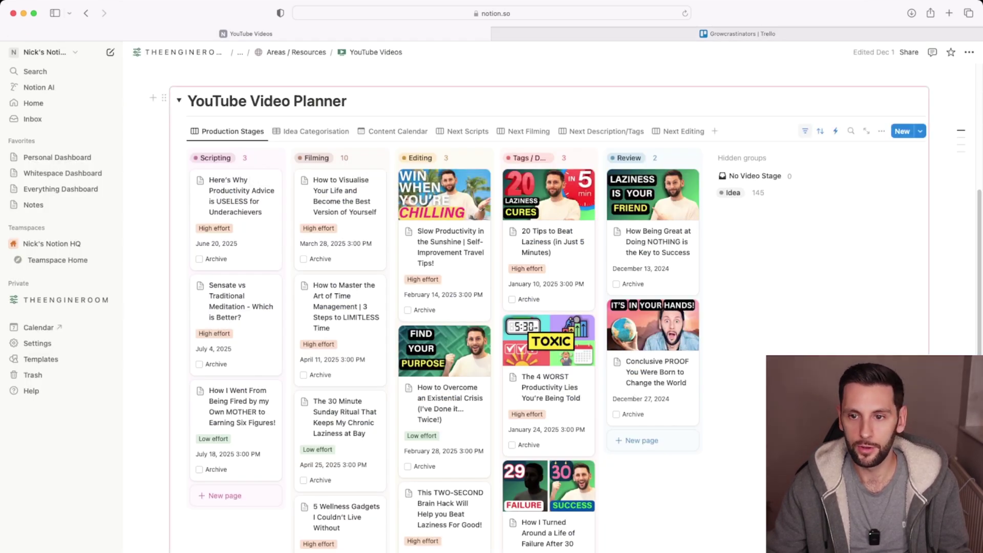
pyautogui.click(805, 131)
pyautogui.click(264, 154)
pyautogui.press('Escape')
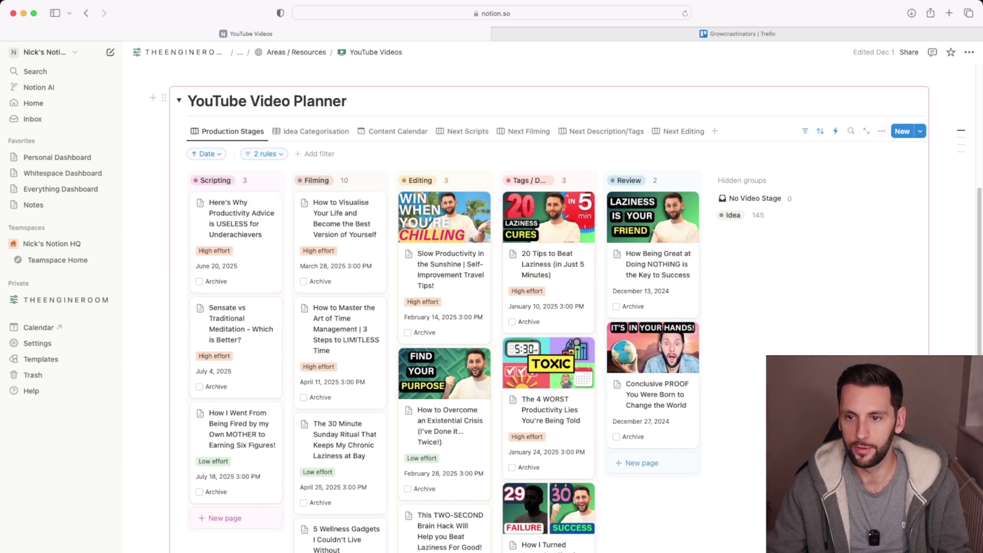
pyautogui.click(882, 131)
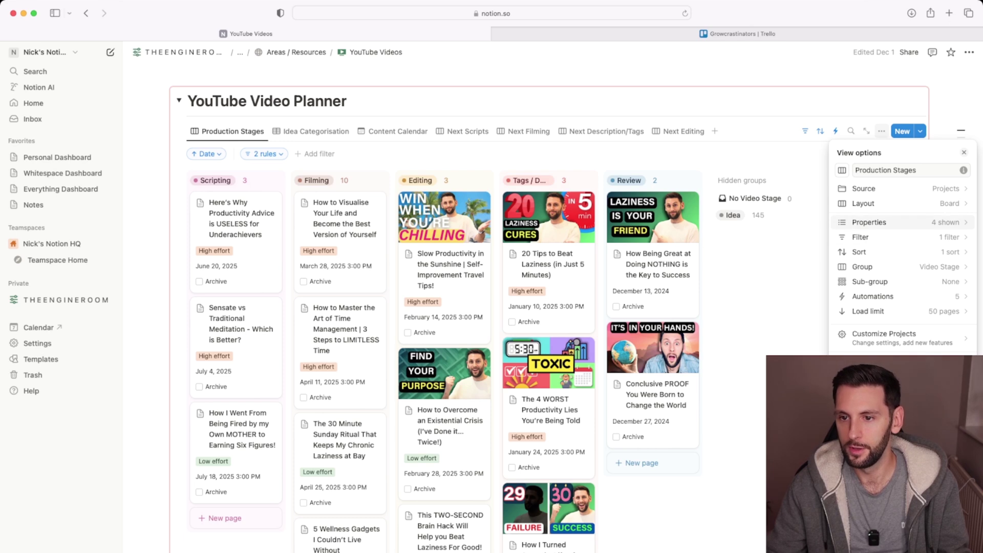
pyautogui.press('Escape')
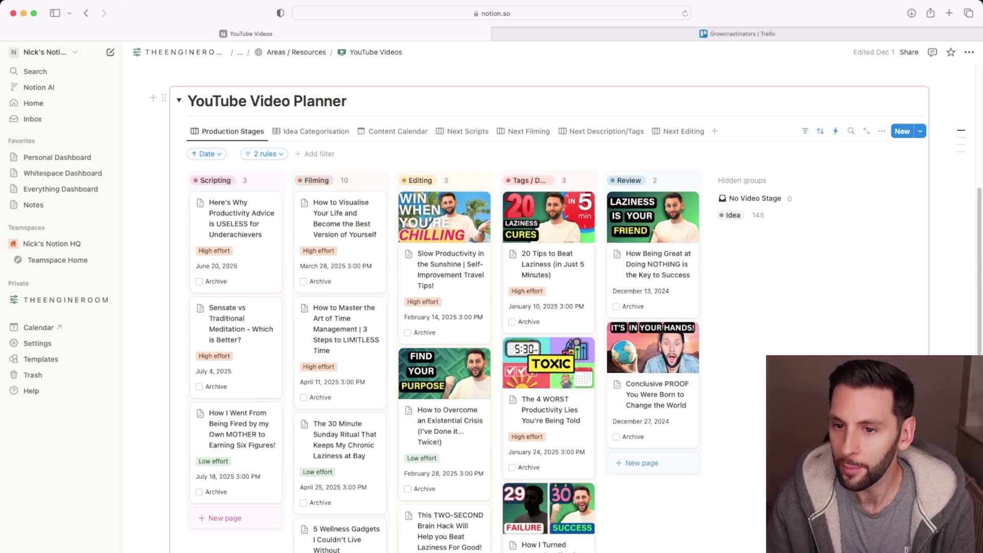
pyautogui.scroll(1, 563, 307)
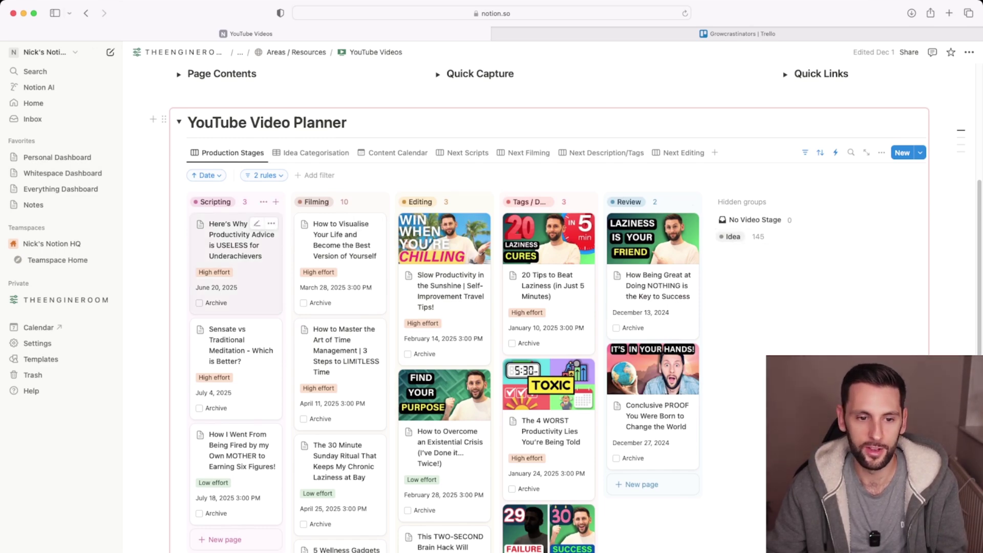
pyautogui.scroll(-10, 216, 263)
pyautogui.scroll(9, 215, 262)
pyautogui.scroll(5, 215, 262)
pyautogui.scroll(-2, 215, 262)
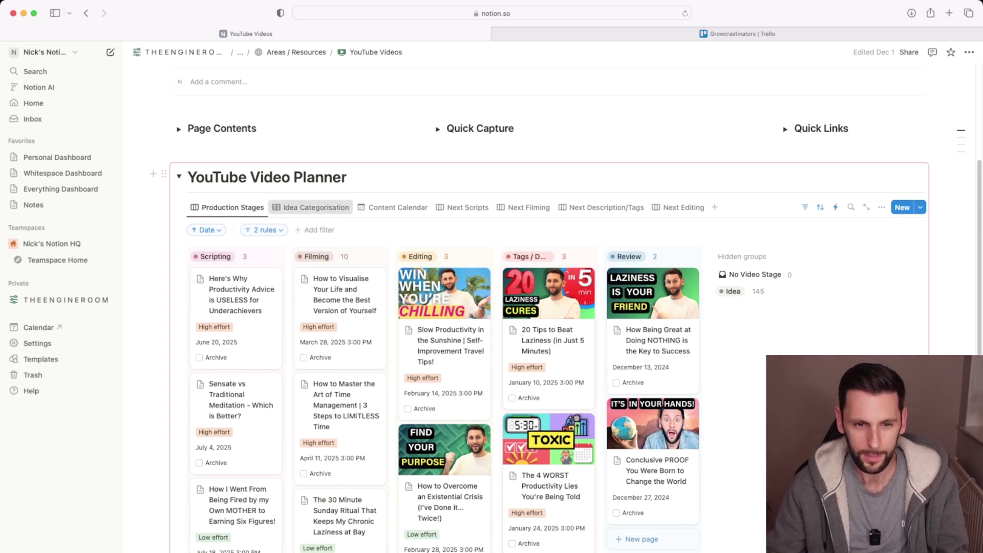
# Switch the planner to the Idea Categorisation table and scroll through its video ideas.
pyautogui.click(312, 207)
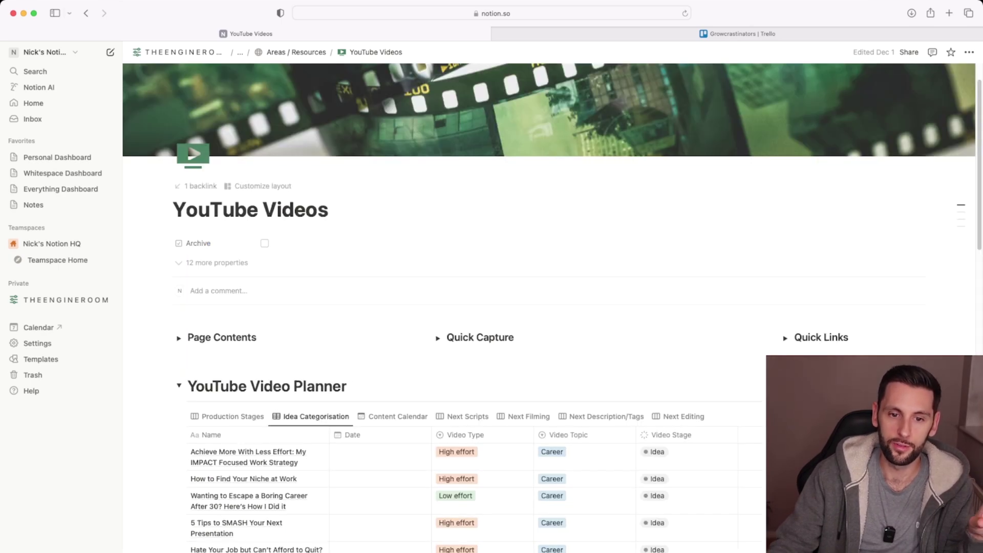
pyautogui.scroll(-5, 312, 207)
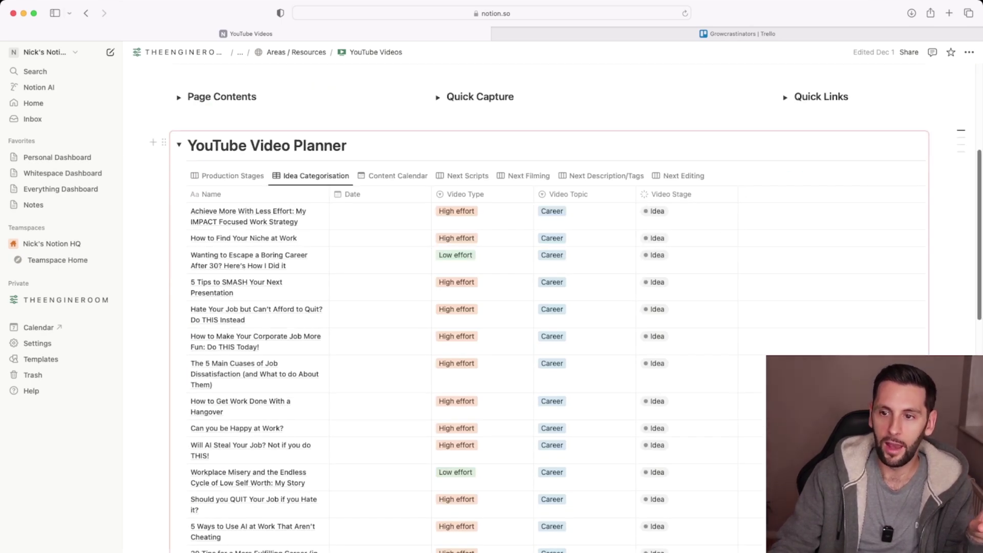
pyautogui.scroll(-8, 512, 307)
pyautogui.scroll(-15, 512, 308)
pyautogui.scroll(10, 512, 308)
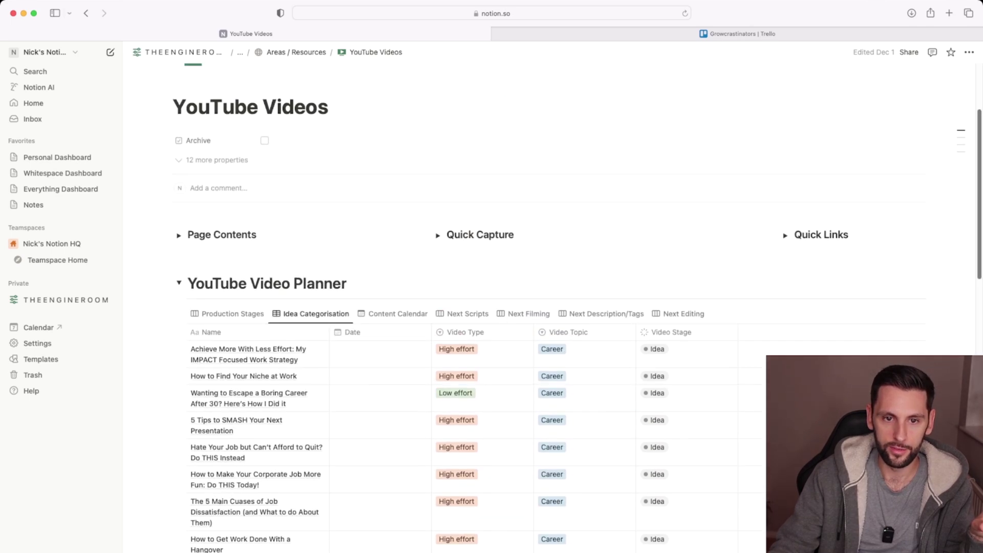
pyautogui.scroll(15, 512, 308)
pyautogui.scroll(-2, 513, 308)
pyautogui.scroll(-3, 512, 307)
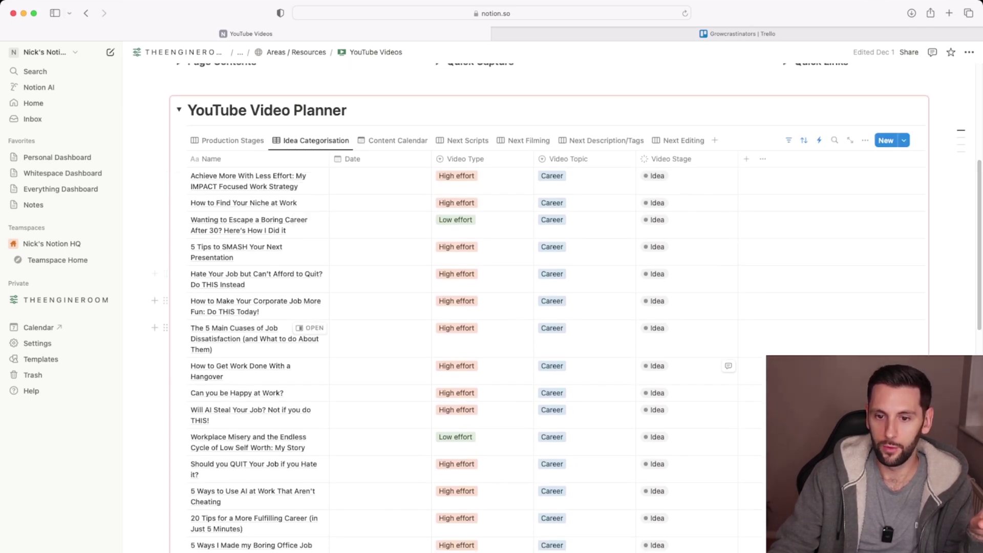
pyautogui.scroll(1, 256, 251)
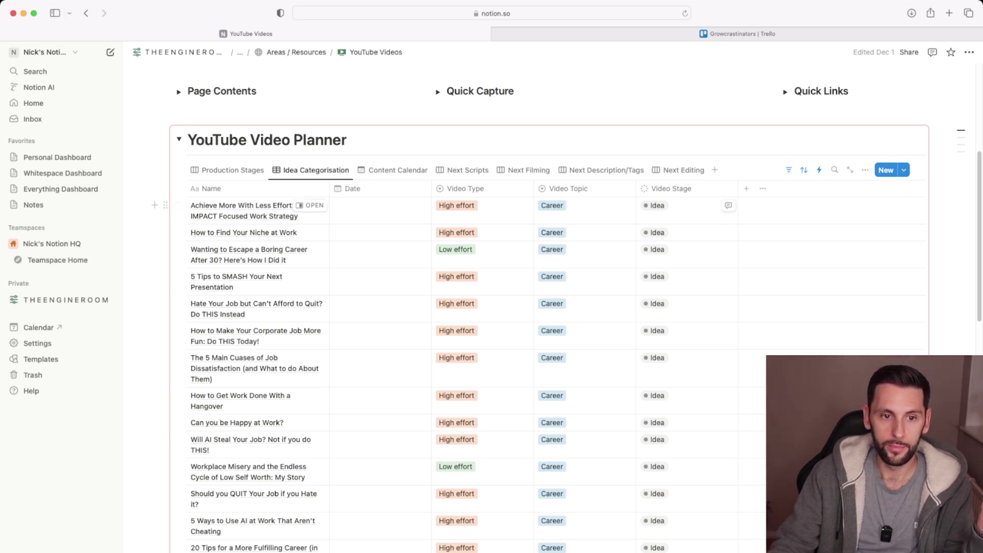
# Set the 'Achieve More With Less Effort' video's stage to Scripting.
pyautogui.click(681, 206)
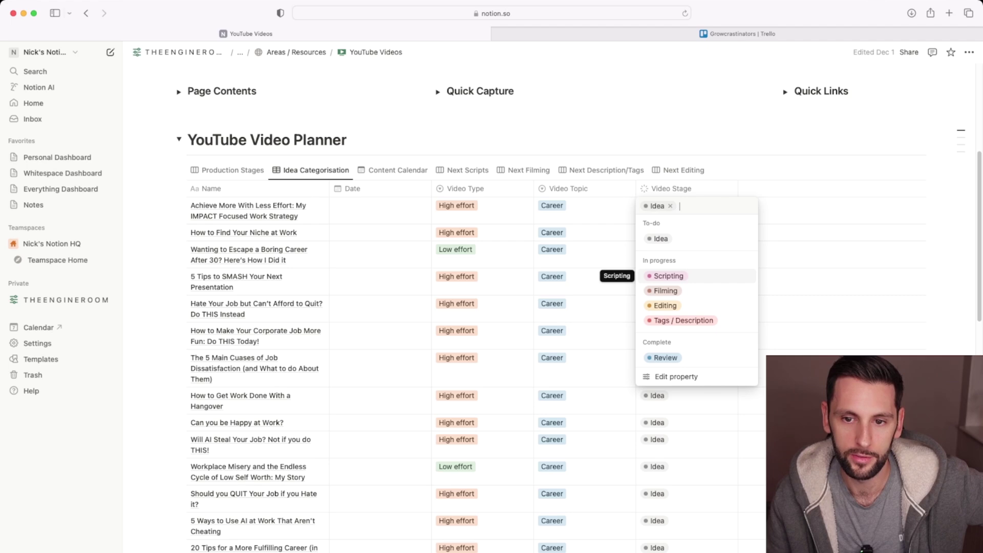
pyautogui.press('Return')
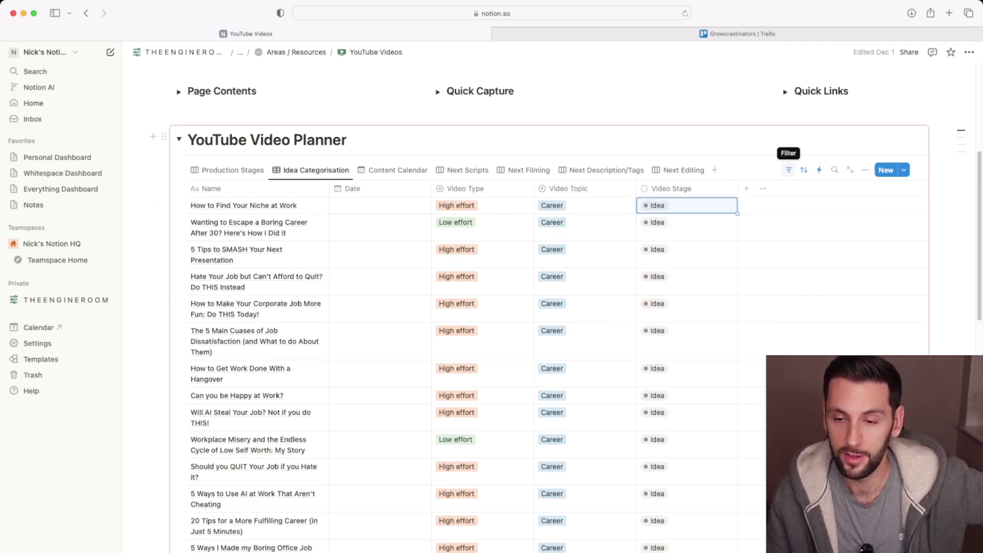
pyautogui.scroll(-15, 724, 392)
pyautogui.scroll(5, 724, 393)
pyautogui.scroll(15, 724, 393)
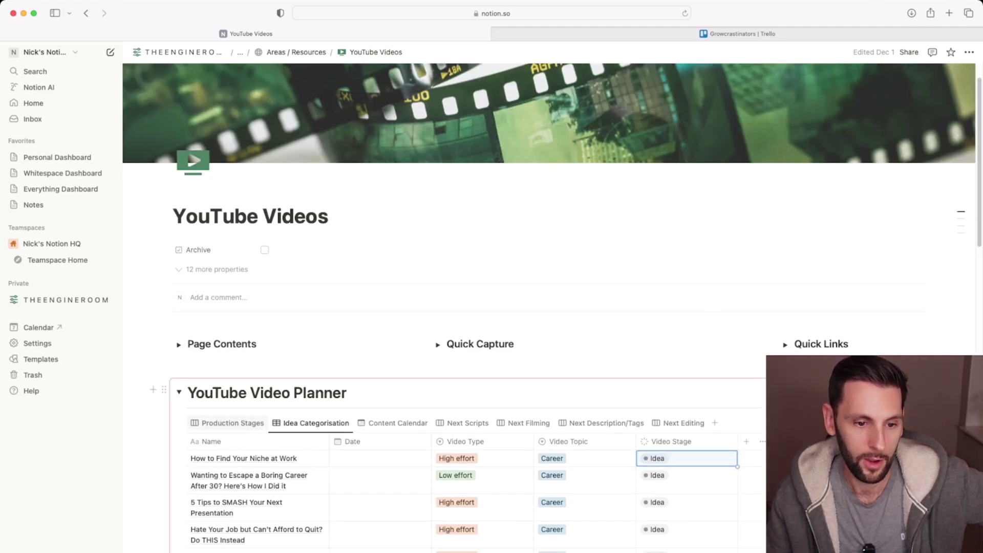
# Show the Production Stages board and scroll to the 'Achieve More With Less Effort' card.
pyautogui.click(232, 424)
pyautogui.scroll(-4, 317, 360)
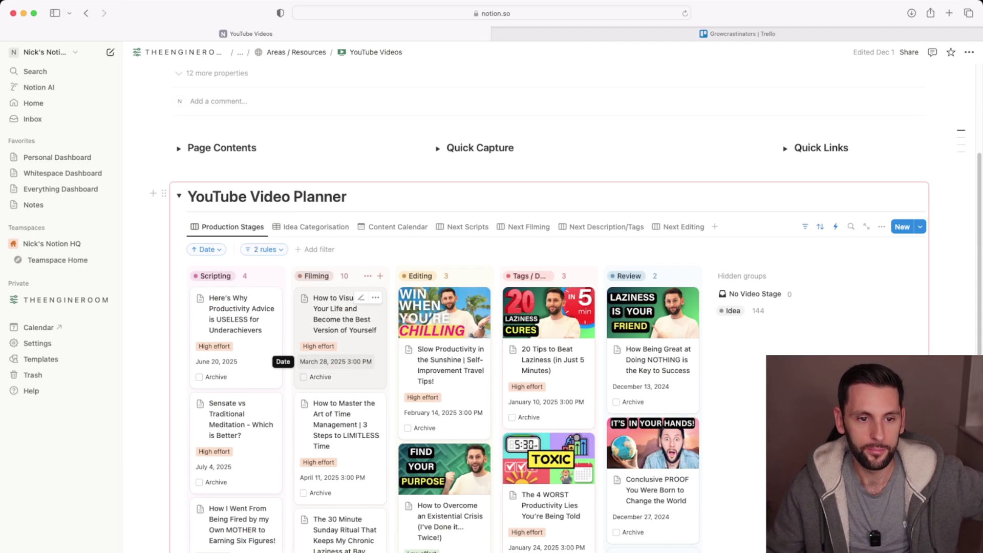
pyautogui.scroll(-5, 302, 359)
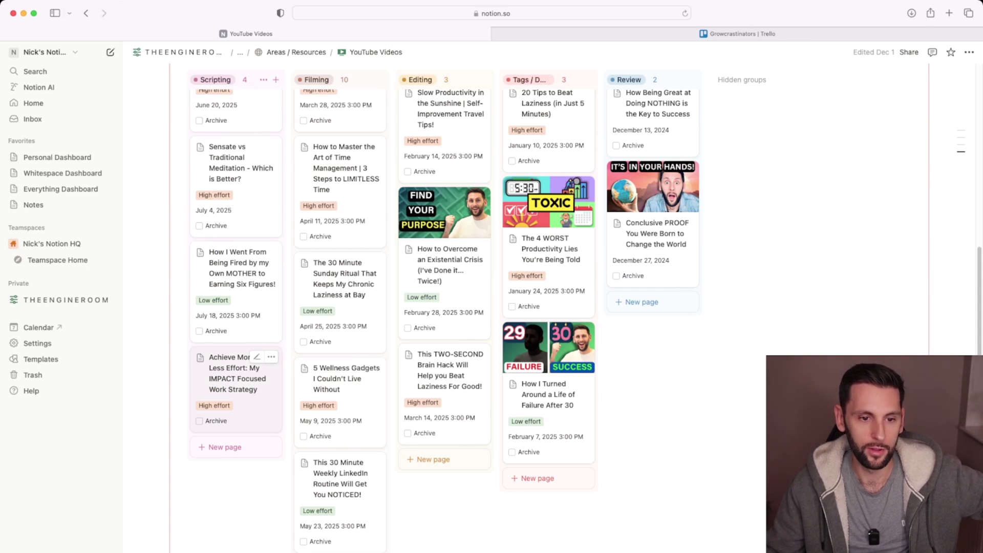
pyautogui.scroll(3, 235, 358)
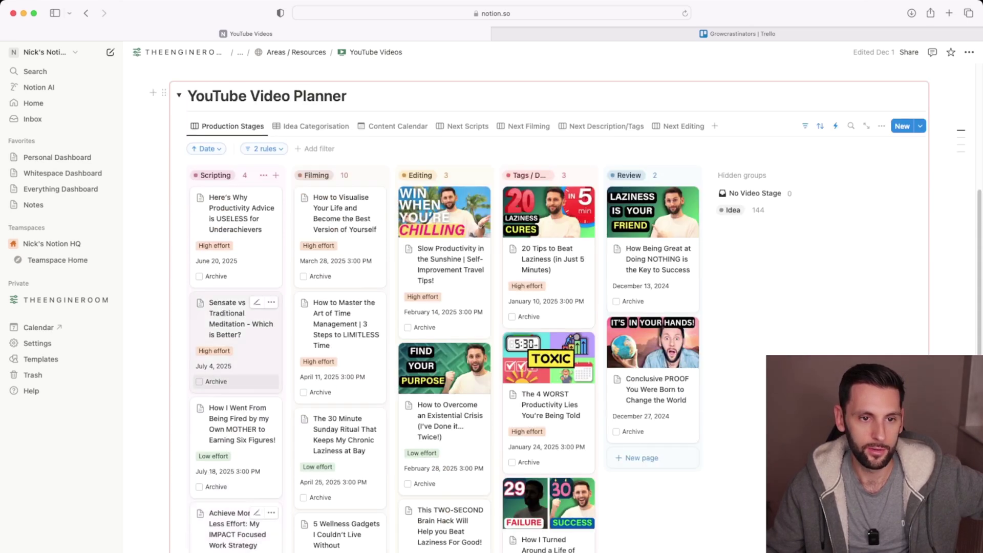
pyautogui.scroll(-2, 236, 359)
pyautogui.scroll(-1, 235, 358)
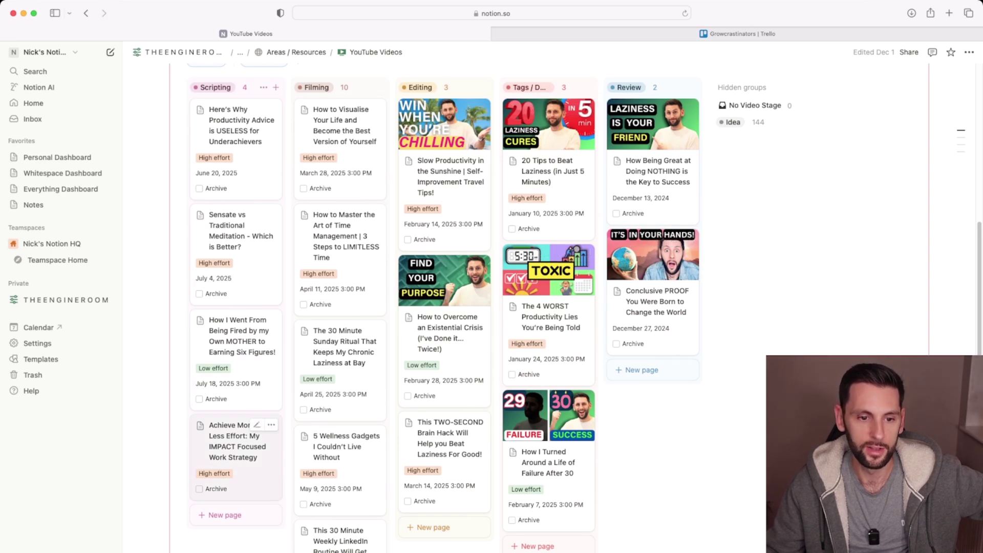
# Change that card's Video Stage property back to Idea.
pyautogui.click(271, 425)
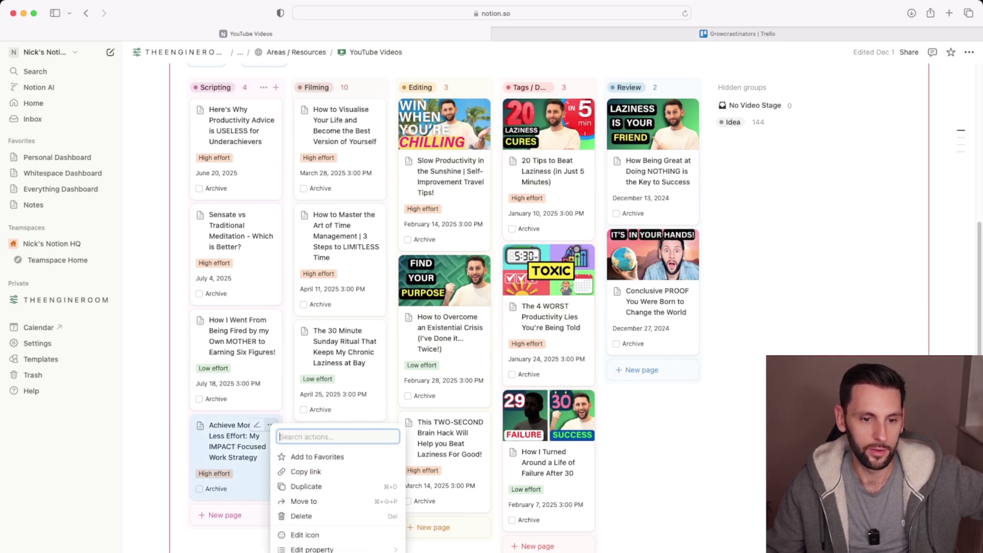
pyautogui.moveTo(333, 549)
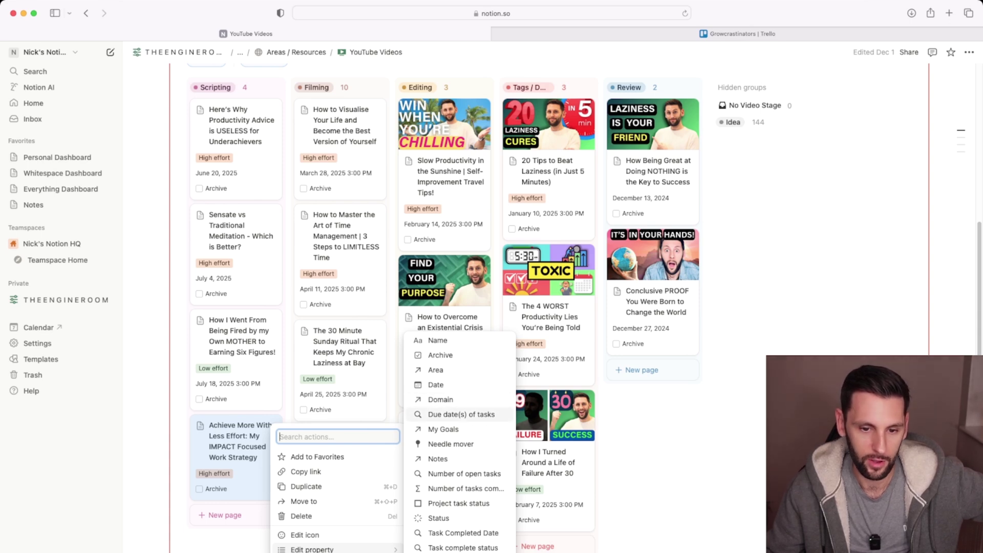
pyautogui.click(438, 519)
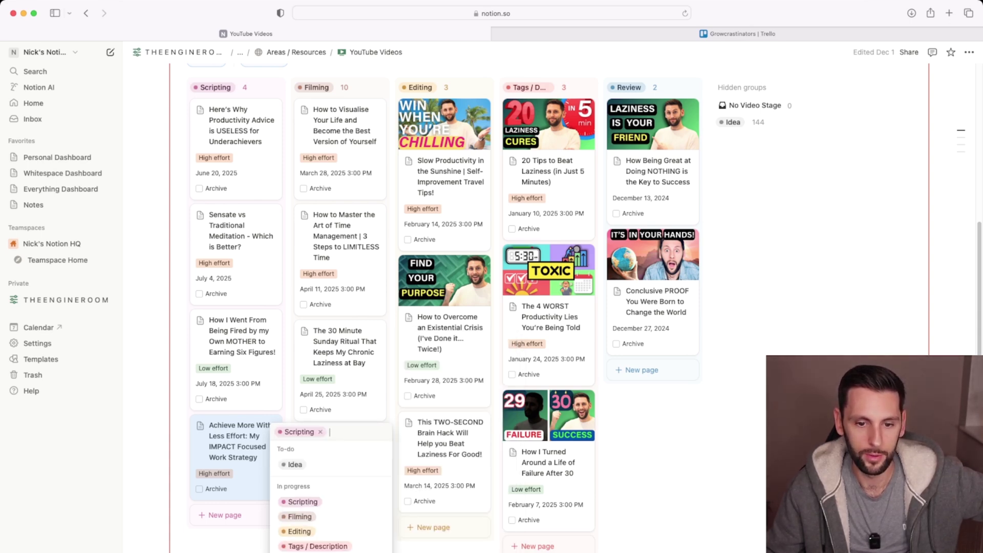
pyautogui.click(295, 464)
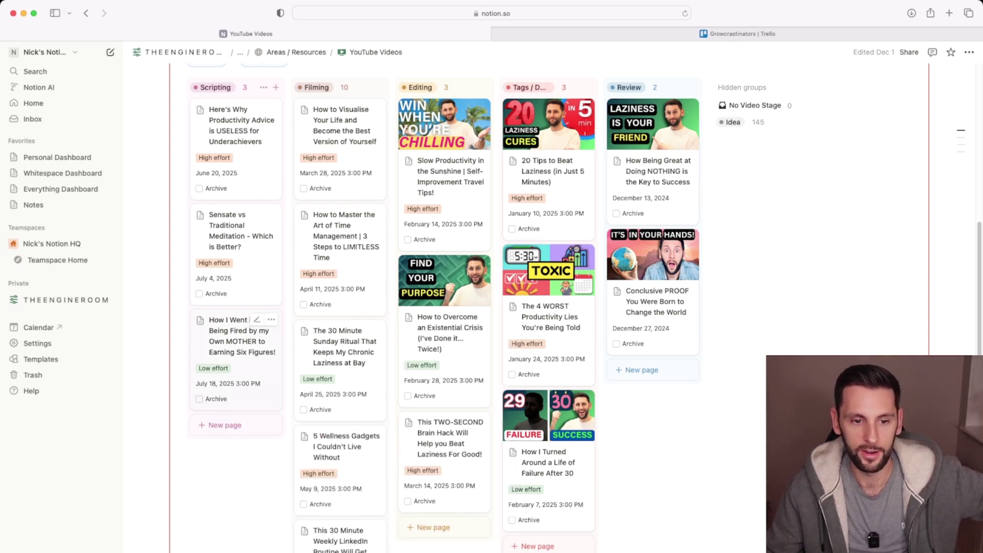
pyautogui.scroll(5, 549, 307)
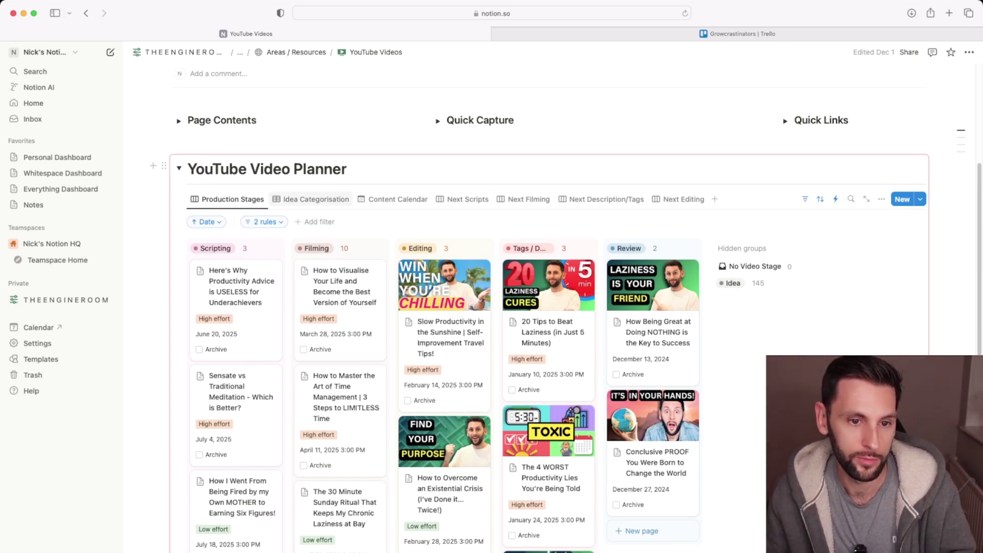
# Flip between the Idea Categorisation, Content Calendar and Production Stages views.
pyautogui.click(316, 199)
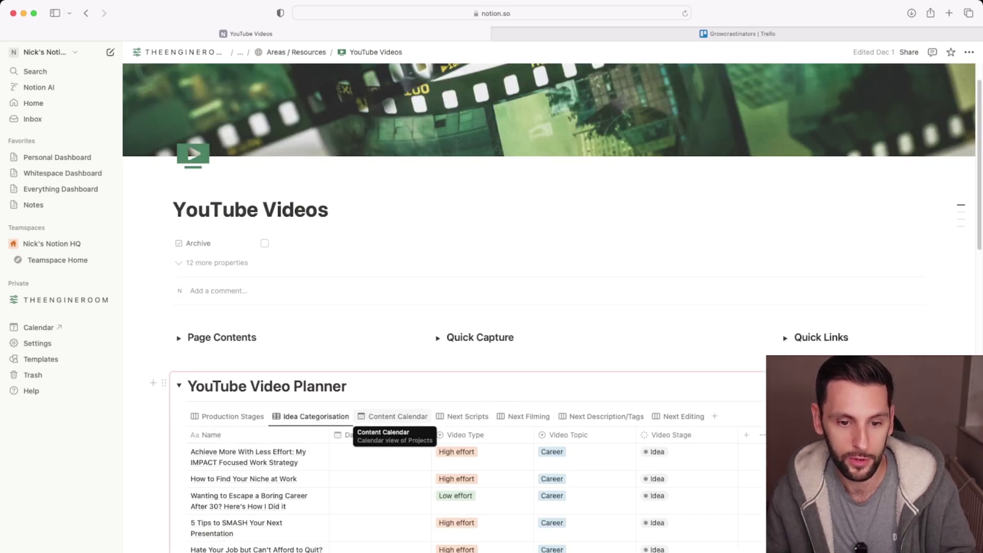
pyautogui.click(395, 416)
pyautogui.scroll(-5, 394, 417)
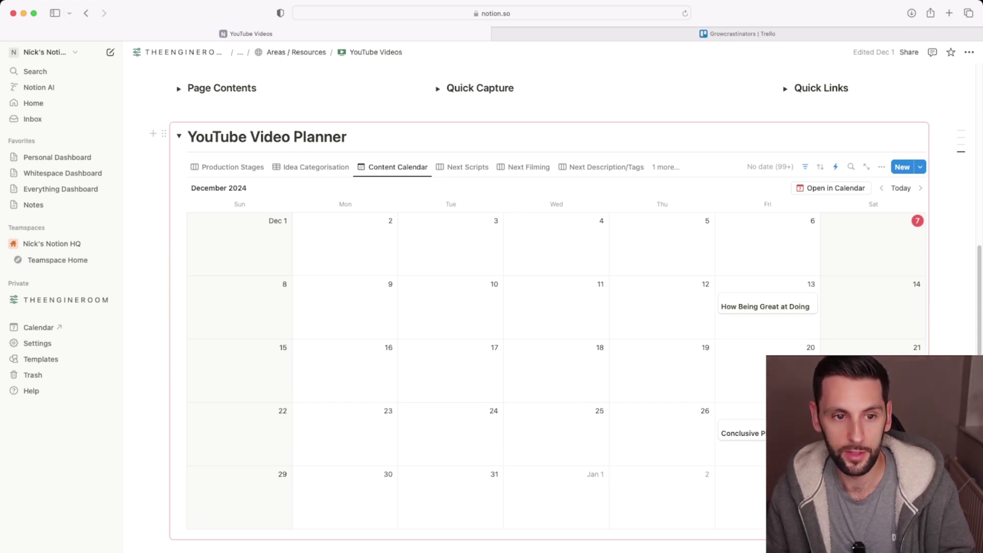
pyautogui.click(227, 167)
pyautogui.scroll(3, 441, 404)
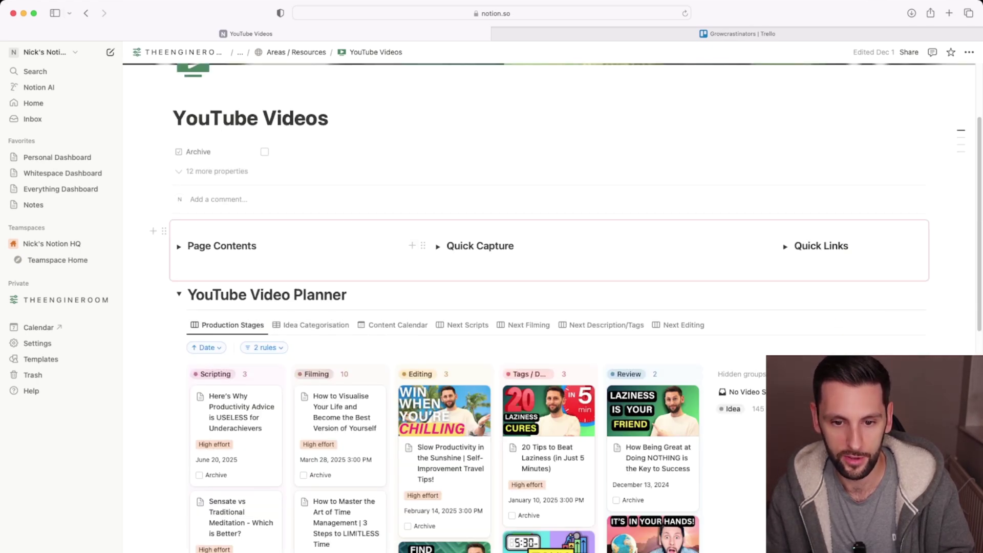
pyautogui.scroll(-3, 446, 410)
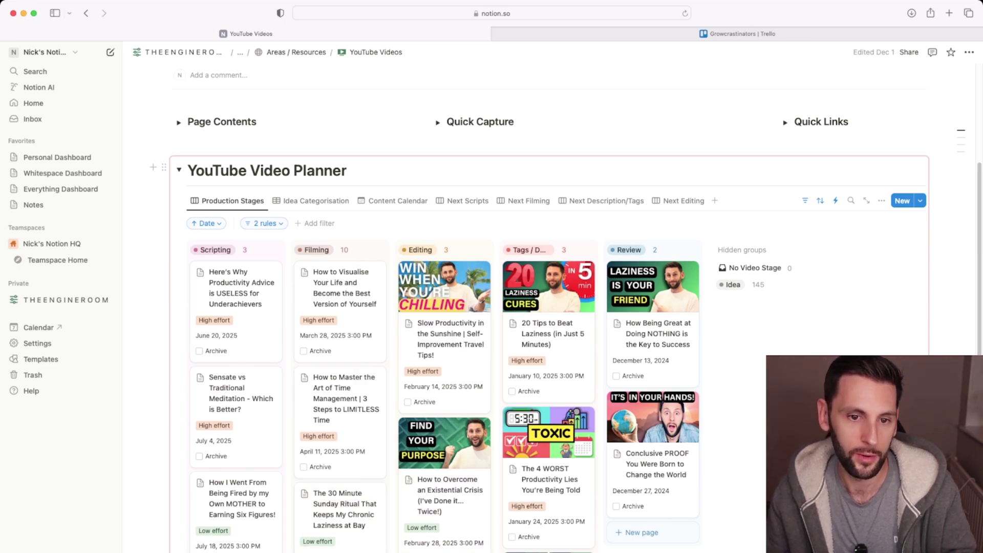
# In the Content Calendar, page to February 2025, preview the Feb 7 video, then step back a month.
pyautogui.click(392, 200)
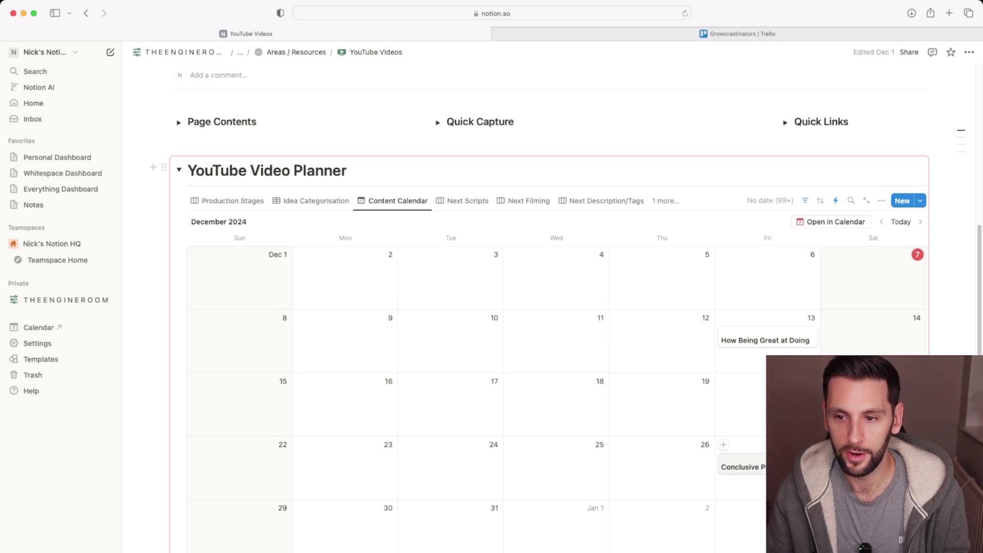
pyautogui.click(921, 222)
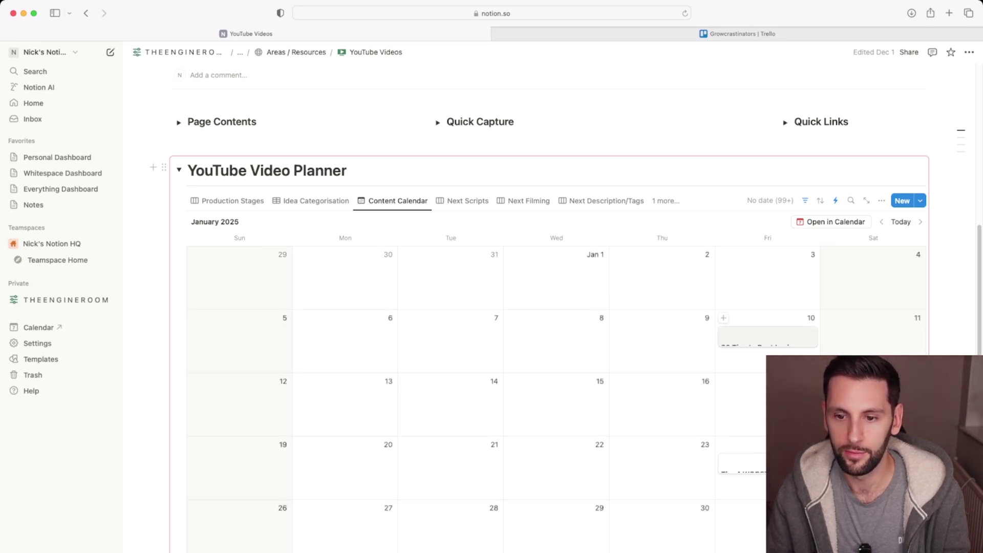
pyautogui.click(920, 222)
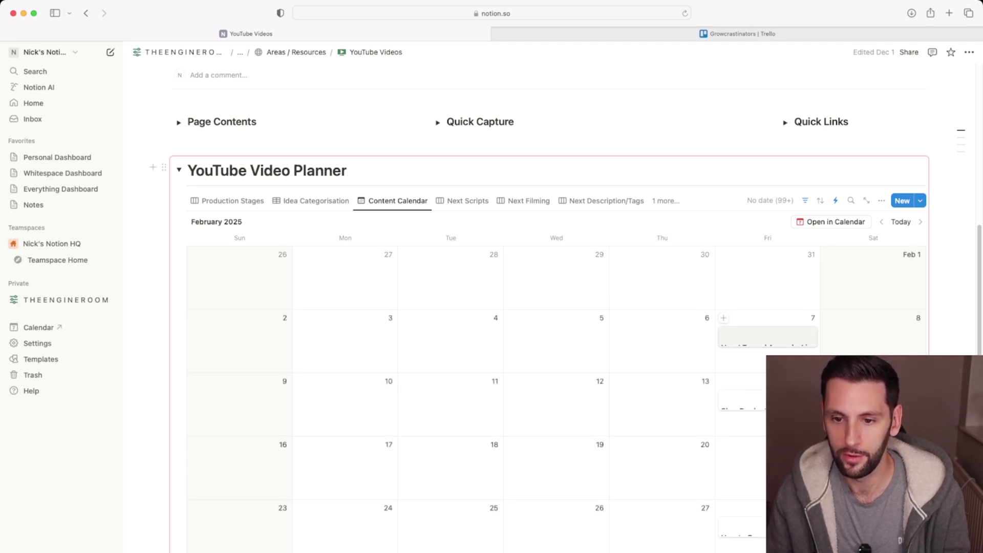
pyautogui.click(768, 337)
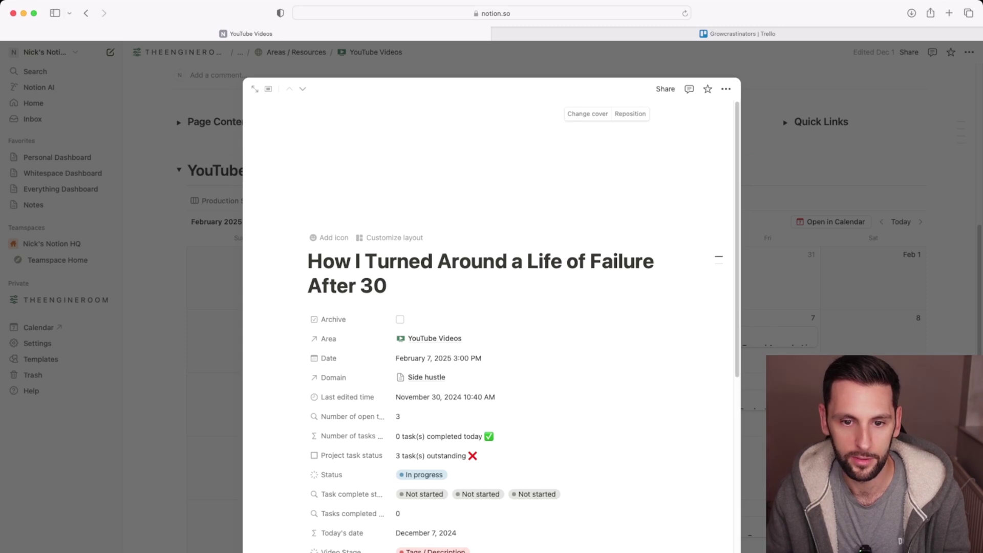
pyautogui.press('Escape')
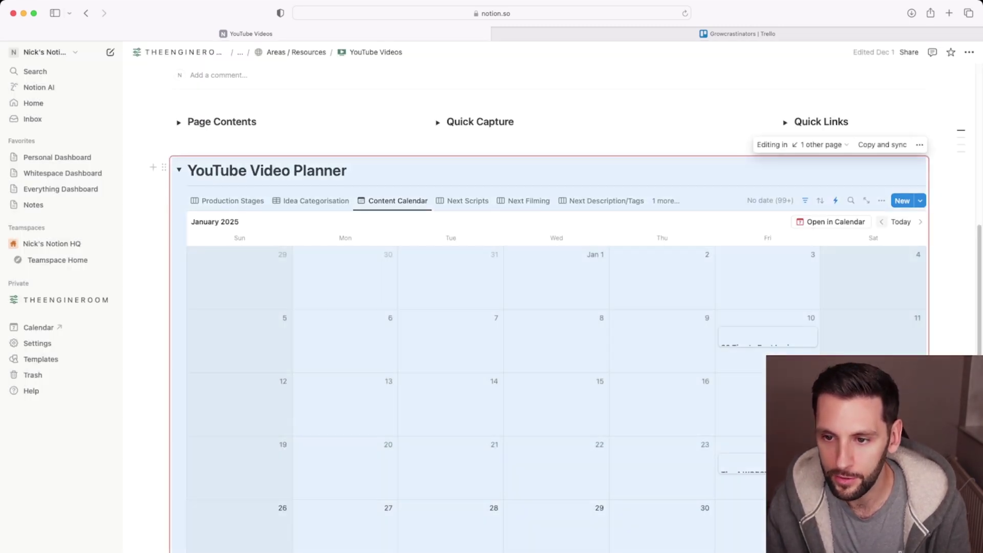
pyautogui.click(882, 222)
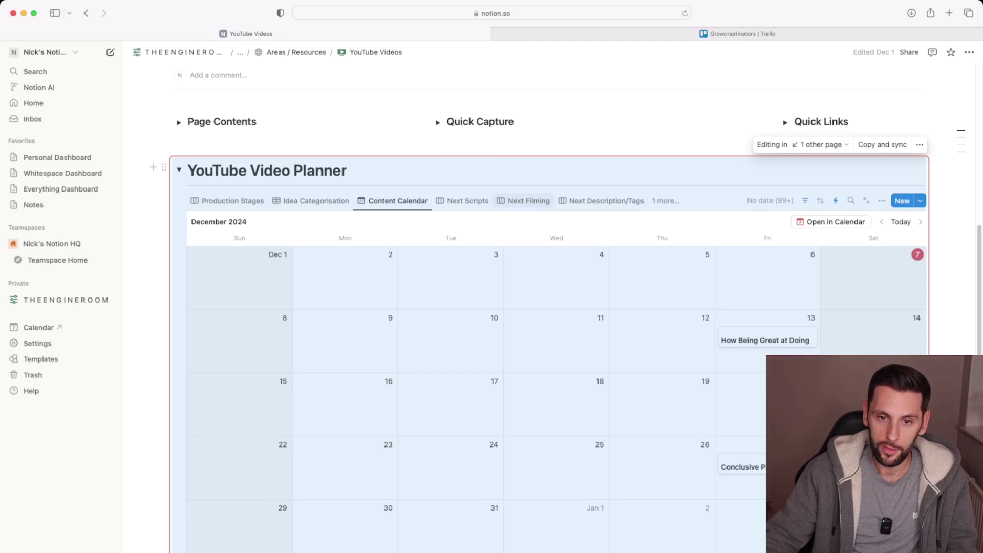
# Return to the Production Stages board, scroll through it, then switch to the Growcrastinators Trello tab.
pyautogui.click(228, 201)
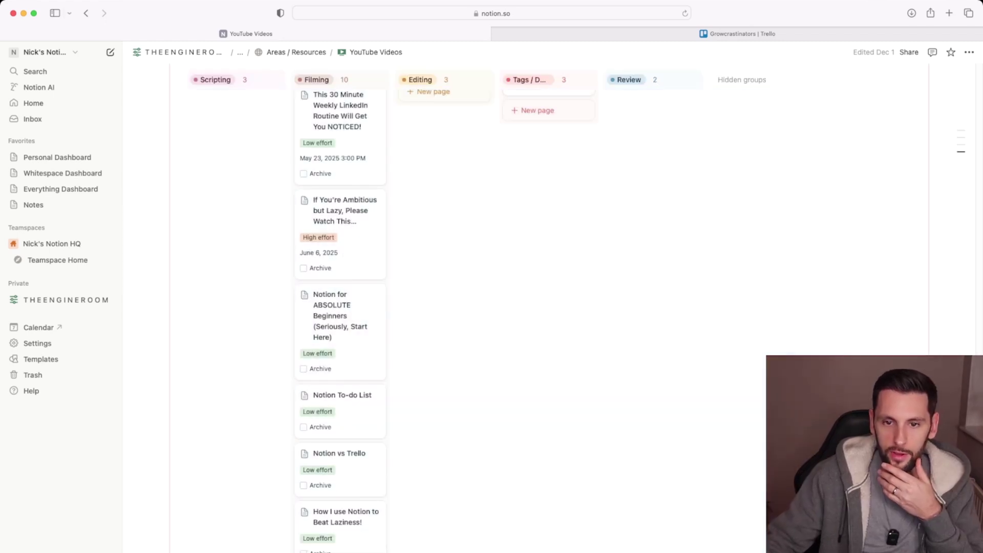
pyautogui.scroll(10, 512, 308)
pyautogui.scroll(-5, 512, 307)
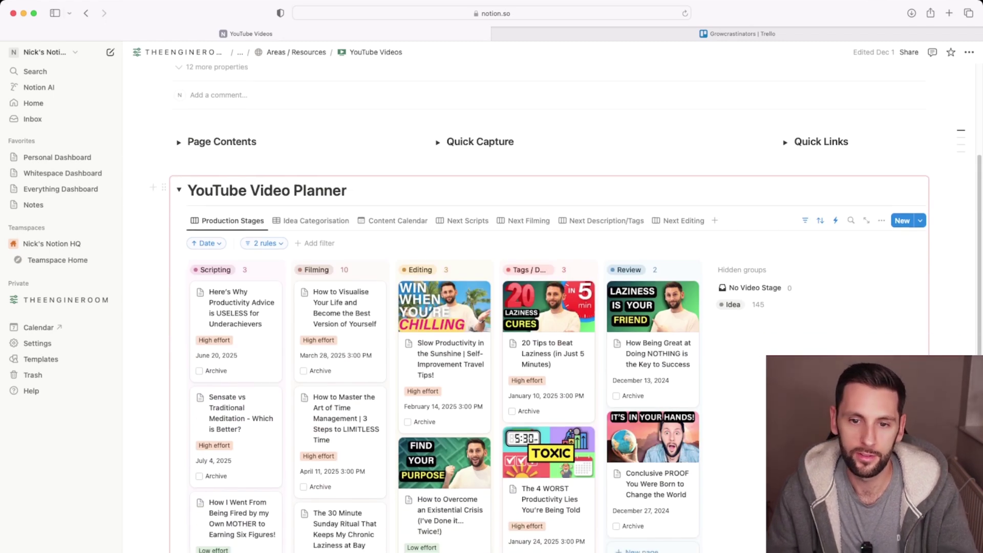
pyautogui.scroll(-3, 563, 308)
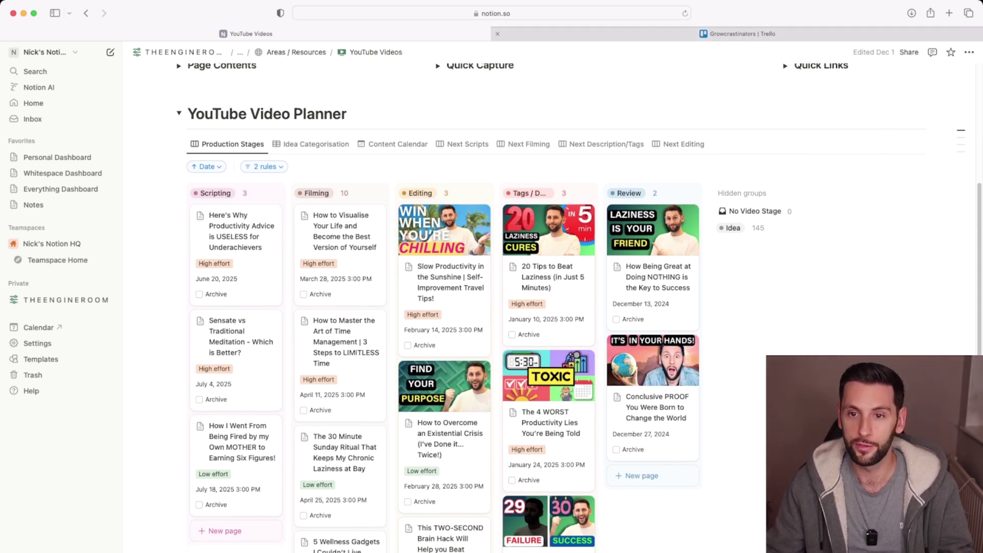
pyautogui.click(738, 34)
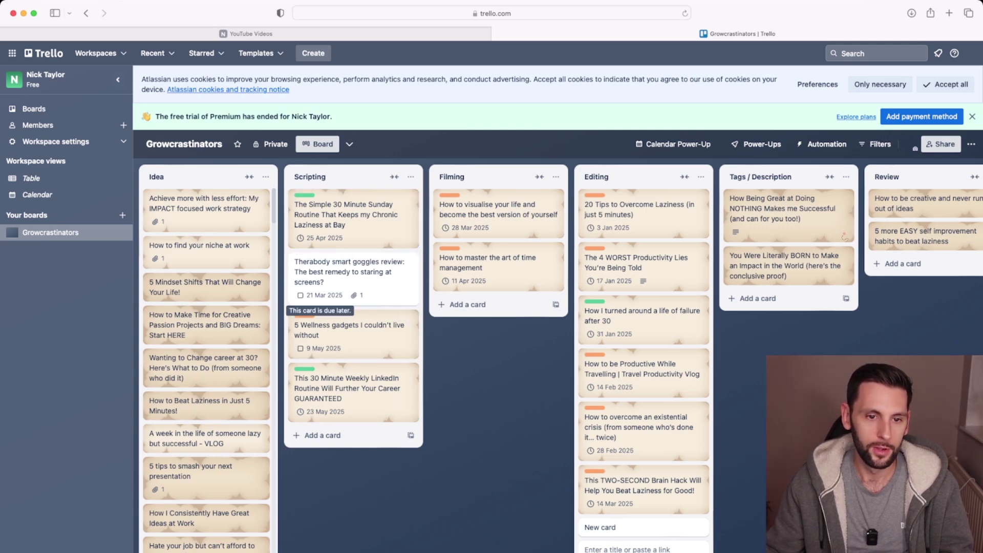
# Switch back to the Notion YouTube Videos tab and scroll the Production Stages board.
pyautogui.click(251, 33)
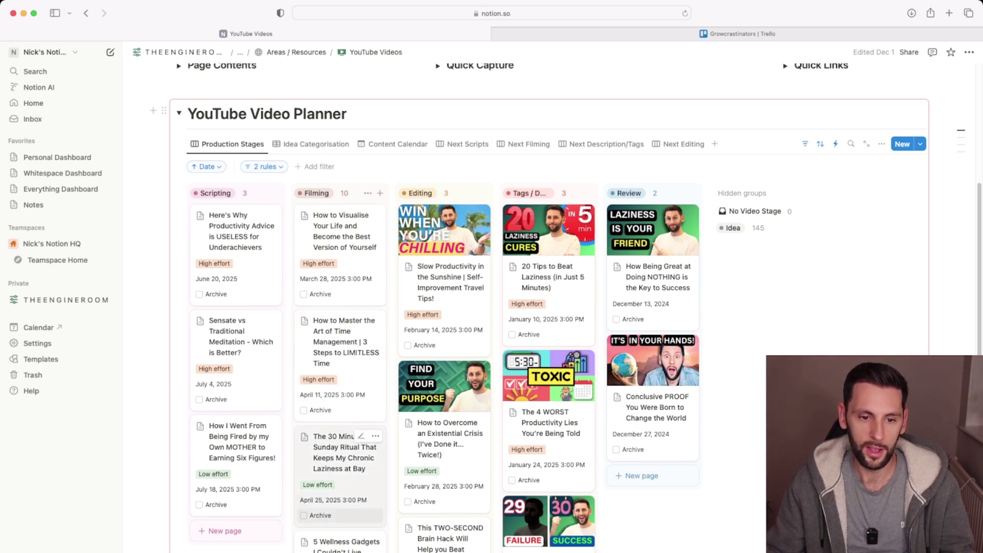
pyautogui.scroll(-2, 342, 404)
pyautogui.scroll(5, 342, 359)
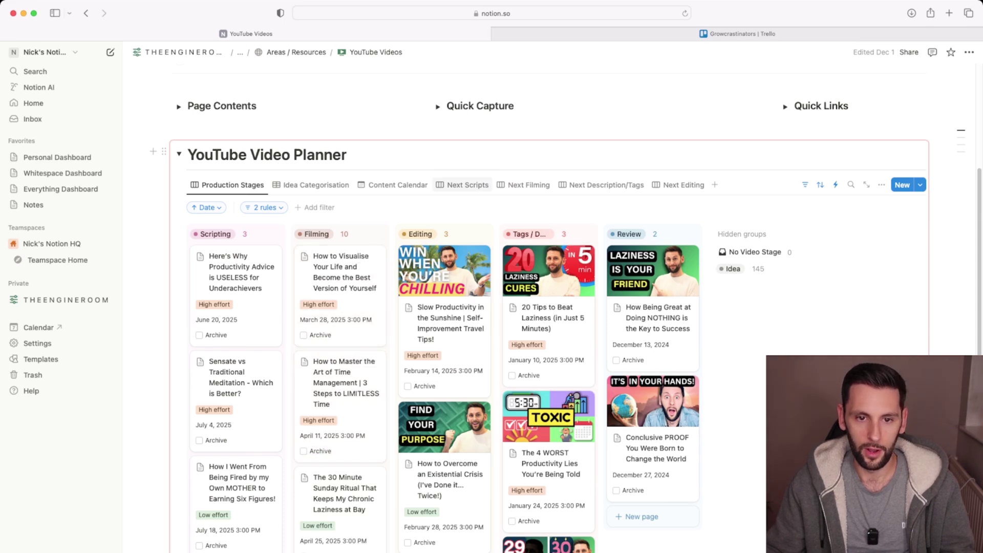
# Cycle the planner through its Next Scripts, Filming, Description/Tags and Editing views, then return to Production Stages.
pyautogui.click(464, 185)
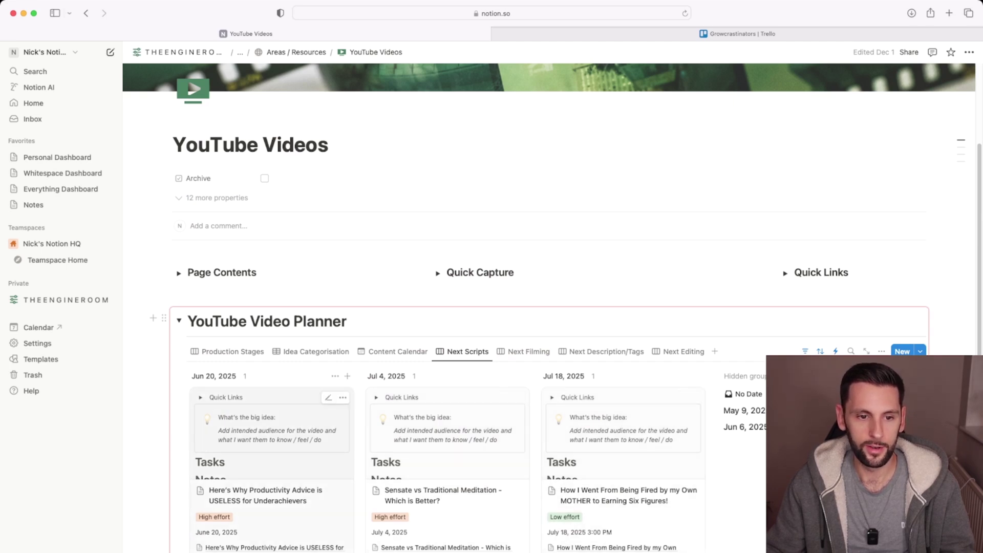
pyautogui.scroll(-3, 272, 435)
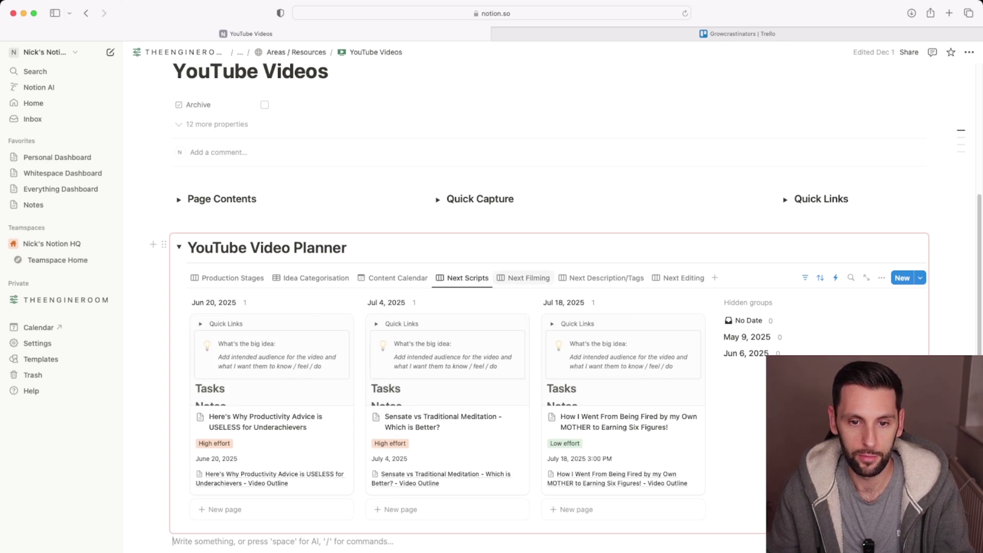
pyautogui.click(523, 278)
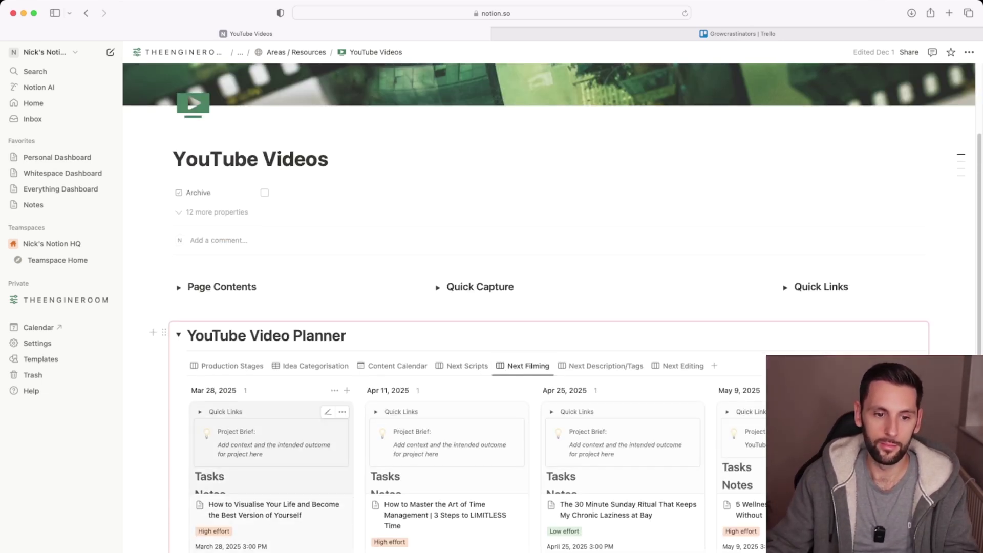
pyautogui.click(606, 365)
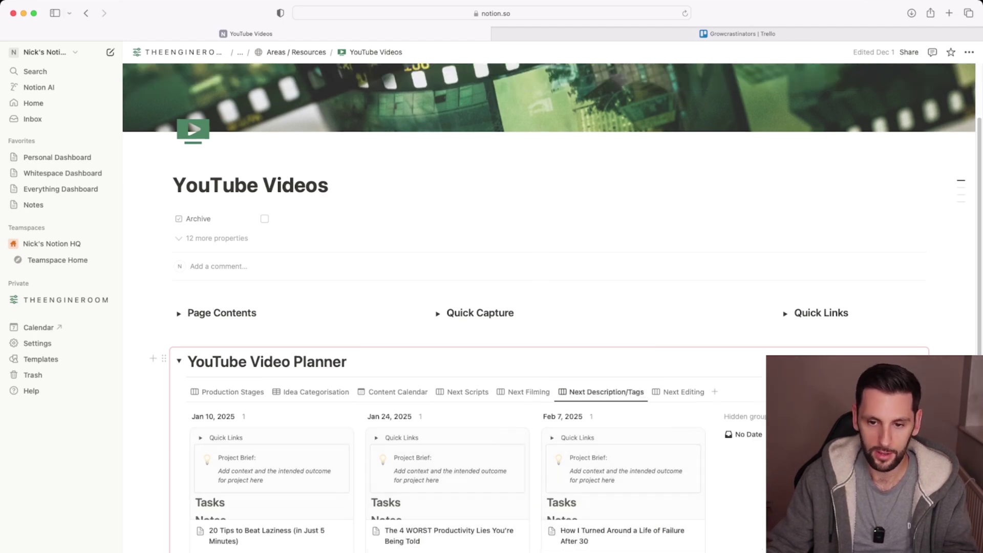
pyautogui.click(681, 392)
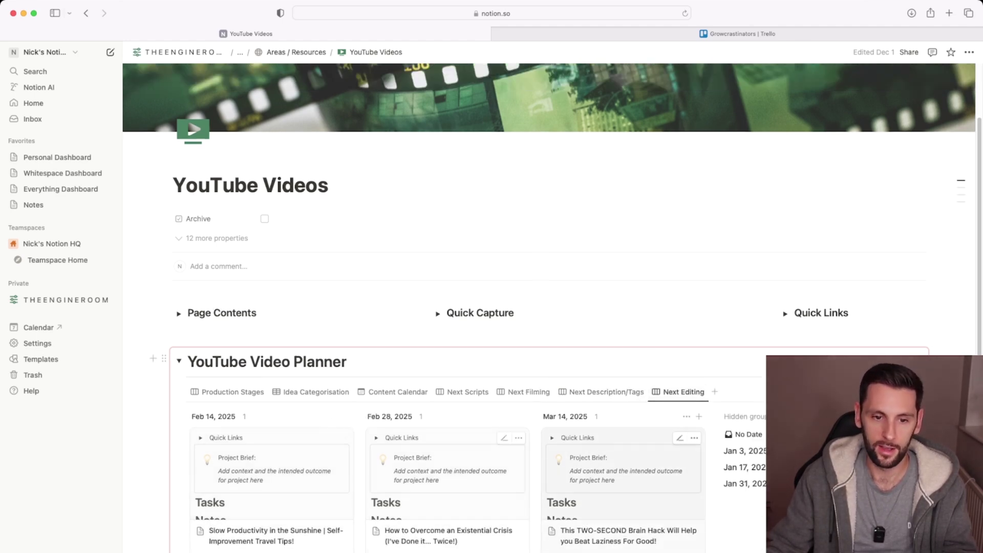
pyautogui.click(232, 392)
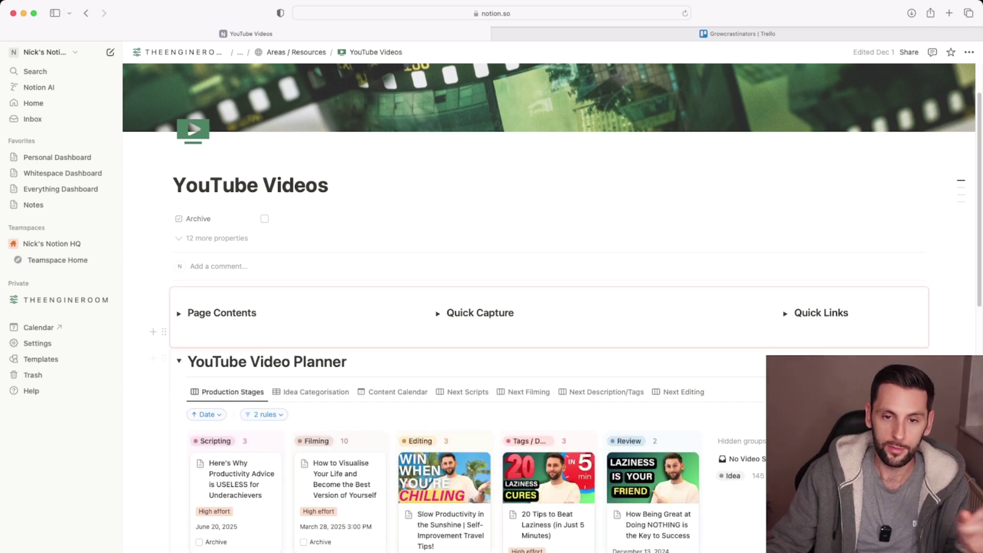
# Switch to the Trello board and show which views (Table, Calendar, Timeline, Dashboard, Map) need Premium.
pyautogui.scroll(-5, 653, 307)
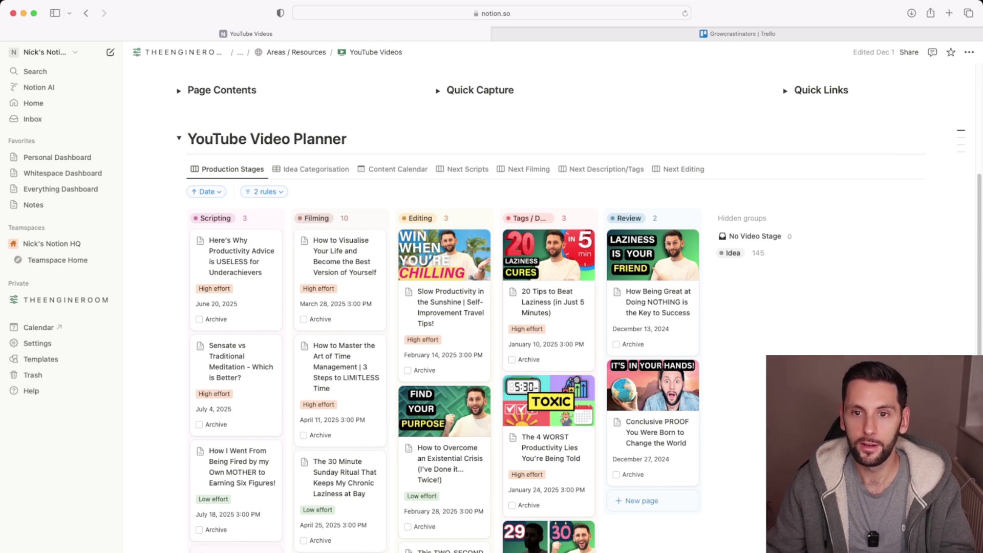
pyautogui.hotkey('ctrl', 'Tab')
pyautogui.click(349, 144)
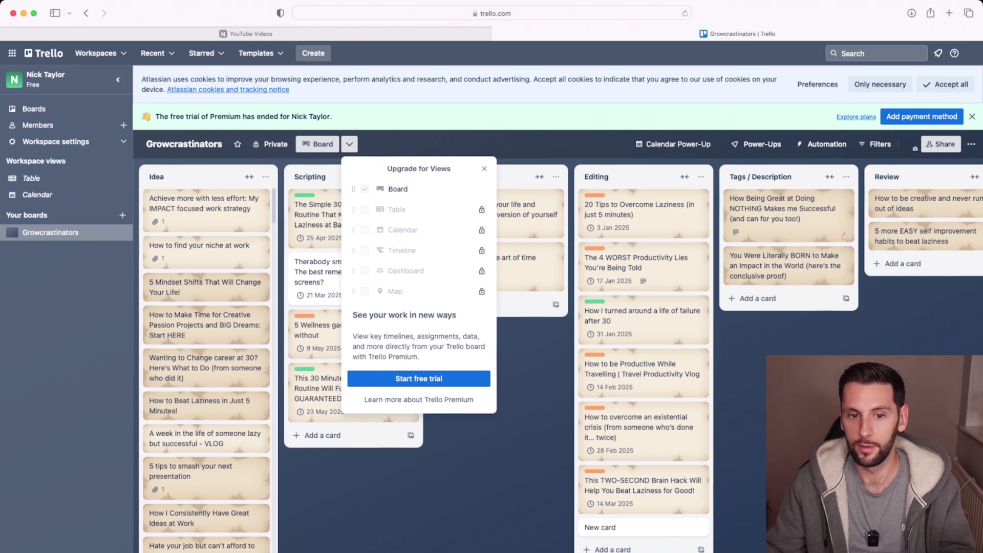
# Toggle the locked-views notice closed, reopen it, close it again, and return to the Notion YouTube Videos page.
pyautogui.click(349, 144)
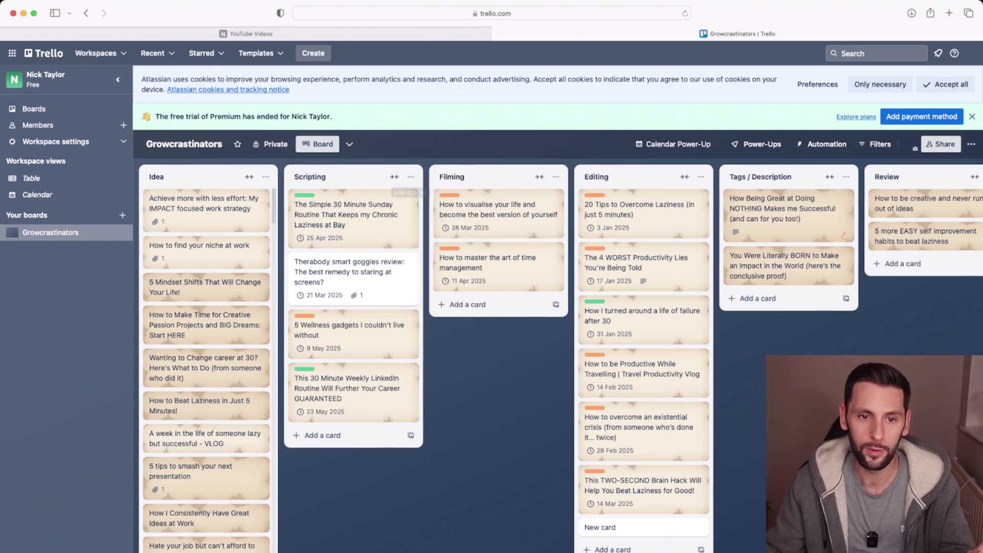
pyautogui.click(349, 144)
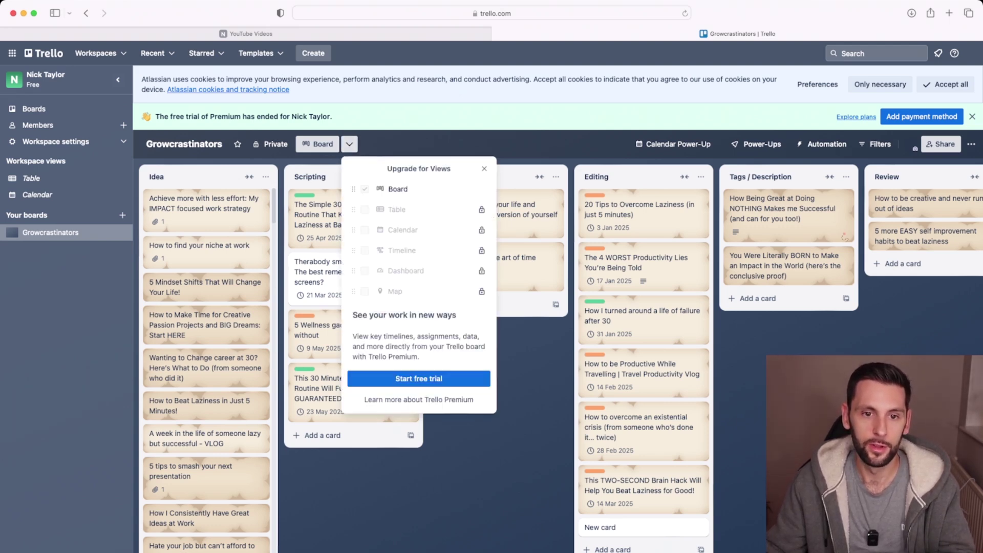
pyautogui.click(350, 144)
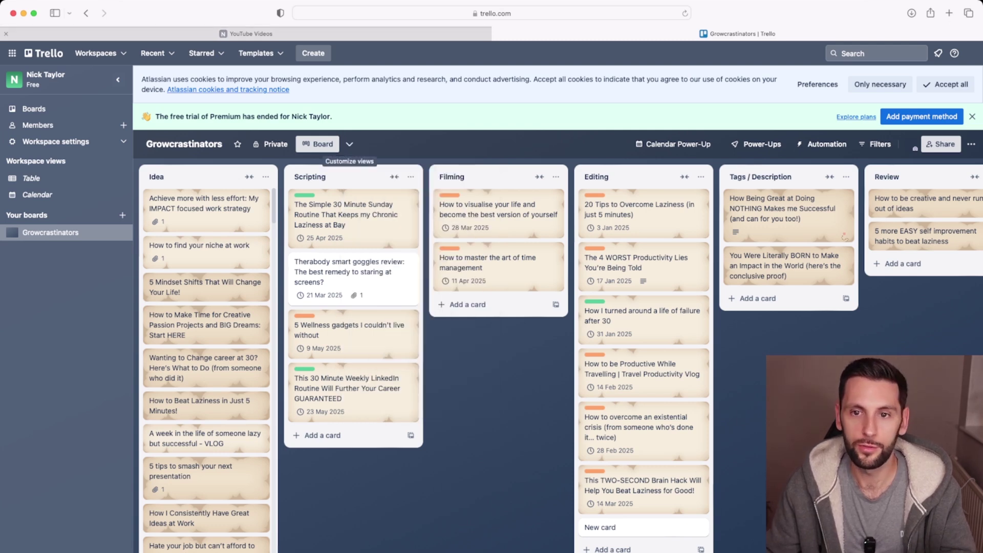
pyautogui.hotkey('ctrl', 'shift', 'Tab')
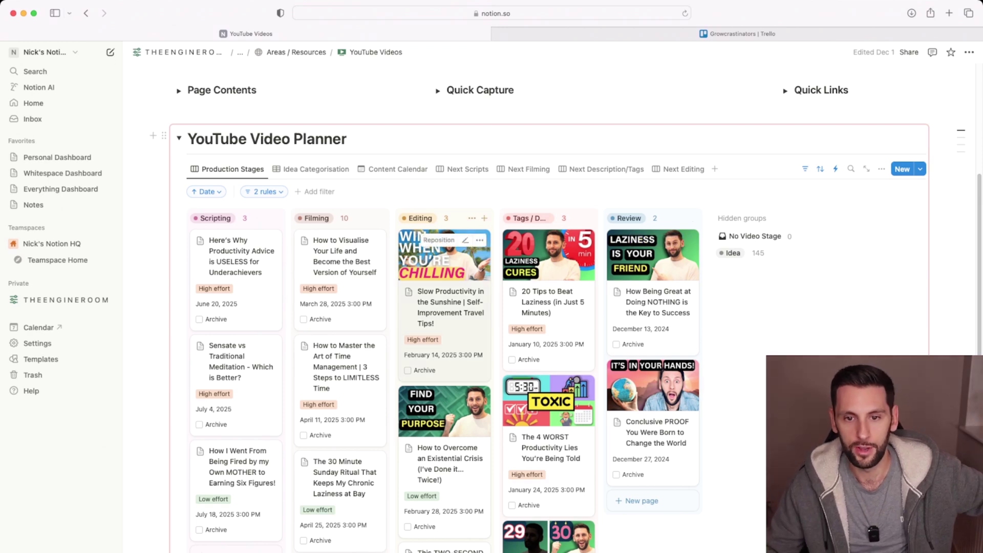
# Scroll up and down through the YouTube Video Planner's cards to review them.
pyautogui.scroll(6, 551, 307)
pyautogui.scroll(-4, 551, 307)
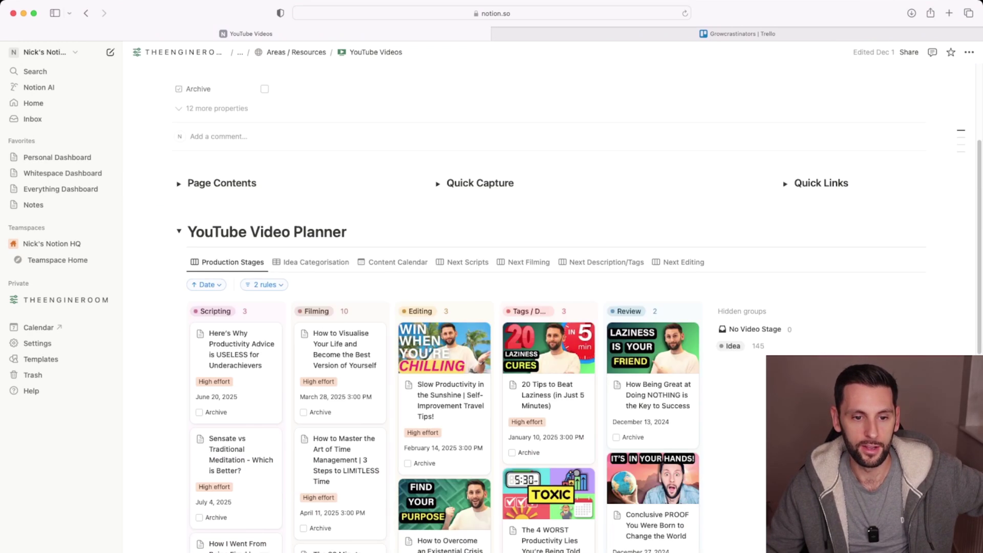
pyautogui.scroll(-5, 444, 368)
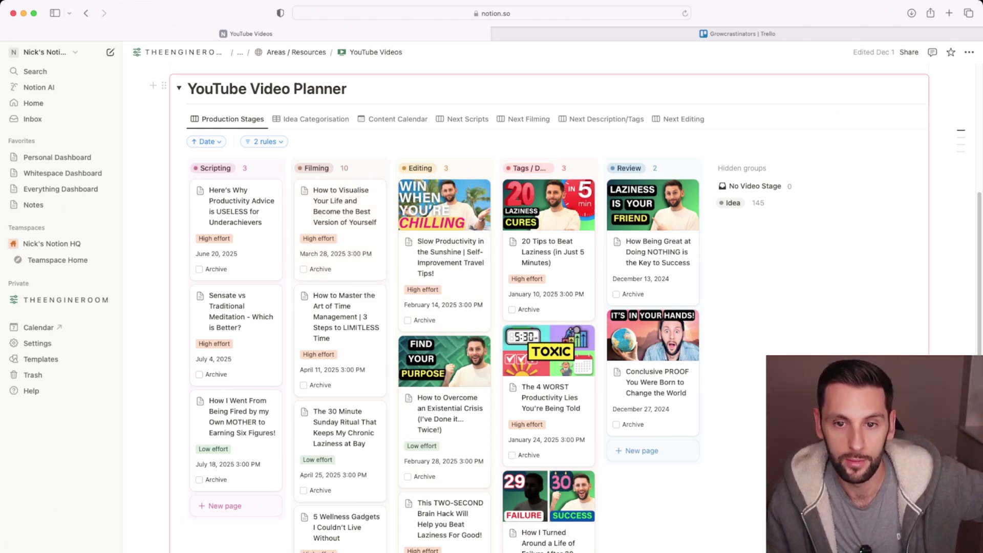
pyautogui.scroll(-10, 340, 359)
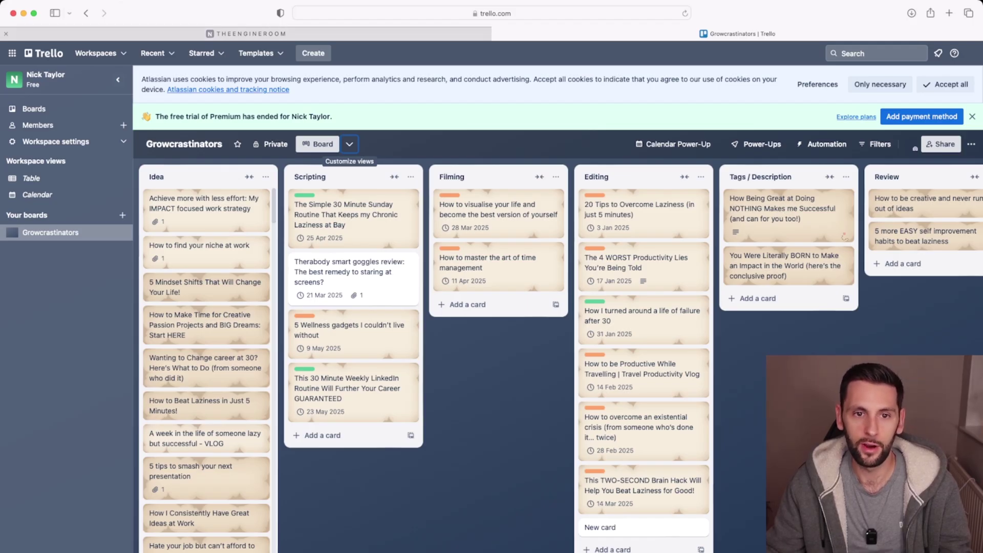
# Visit THE ENGINE ROOM home, expand Quick Links, scroll to the planner, then go back to Trello.
pyautogui.click(251, 34)
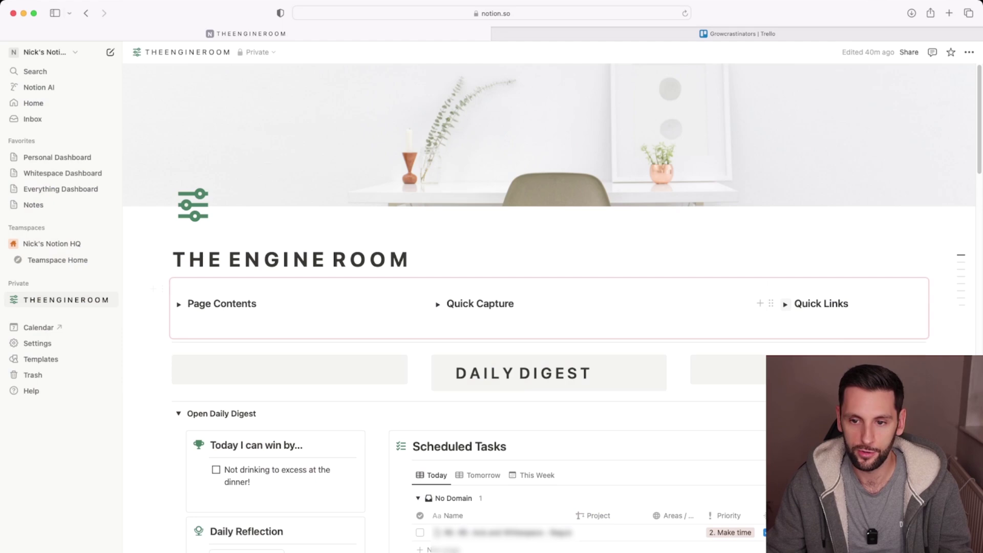
pyautogui.click(785, 304)
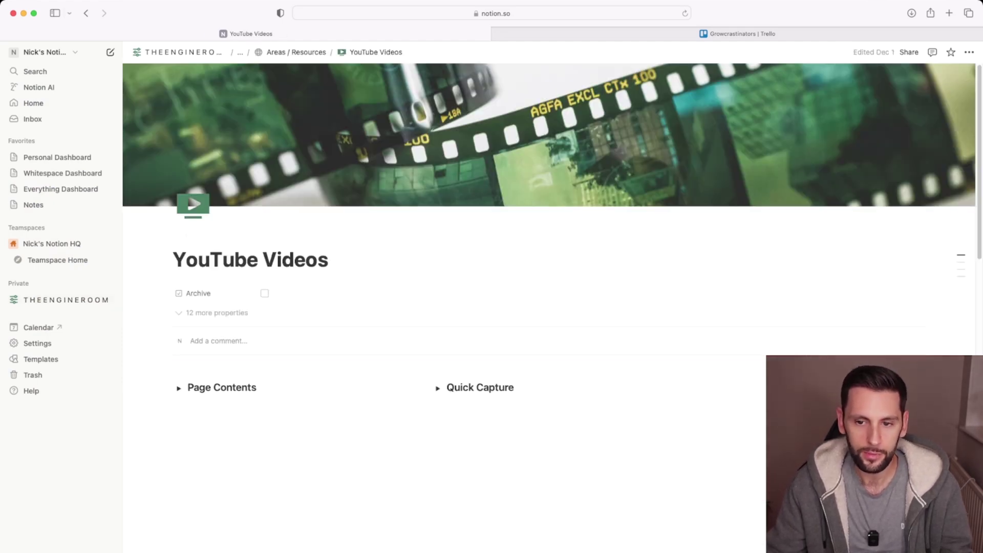
pyautogui.scroll(-6, 548, 246)
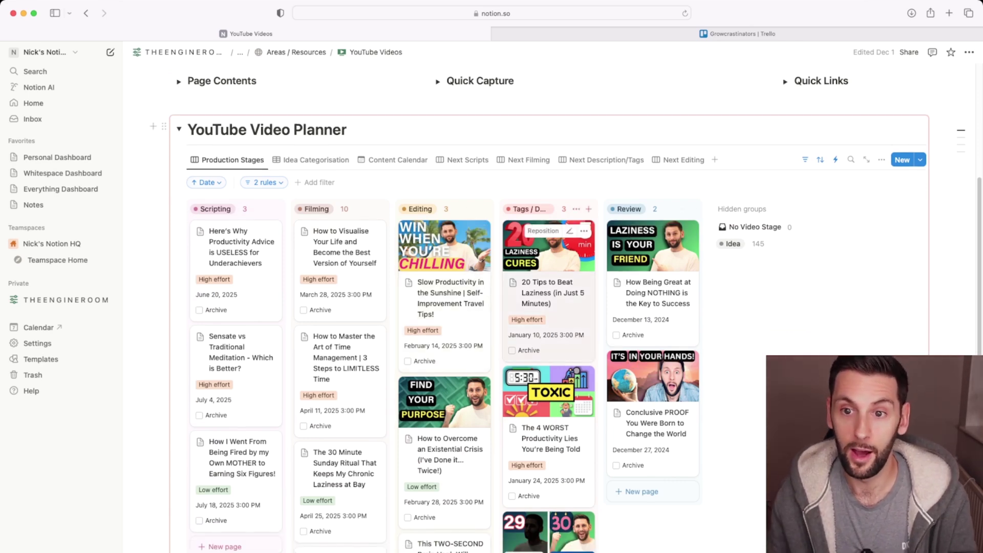
pyautogui.click(743, 33)
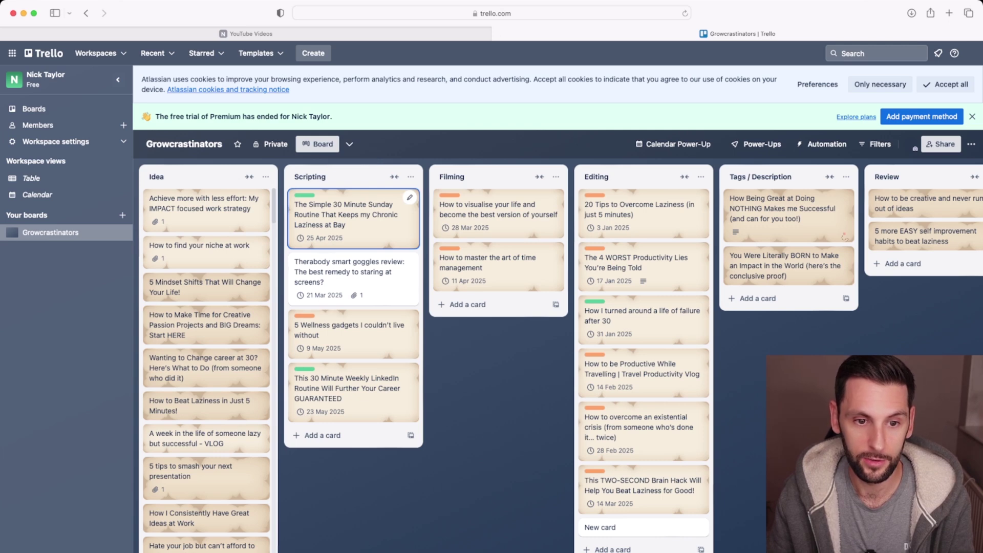
# View and close the Sunday Routine card's details, then return to the Notion planner board.
pyautogui.click(349, 215)
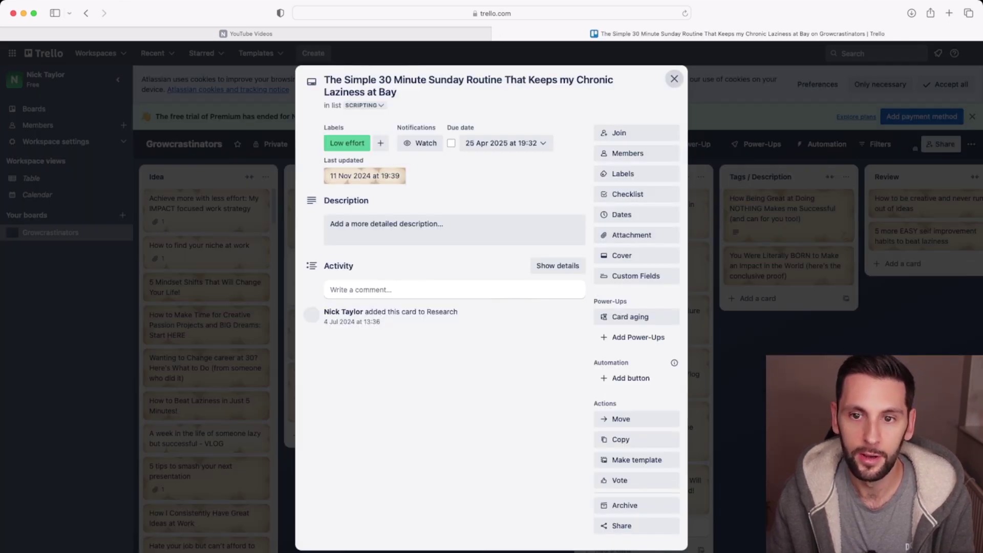
pyautogui.click(674, 78)
pyautogui.hotkey('ctrl', 'shift', 'Tab')
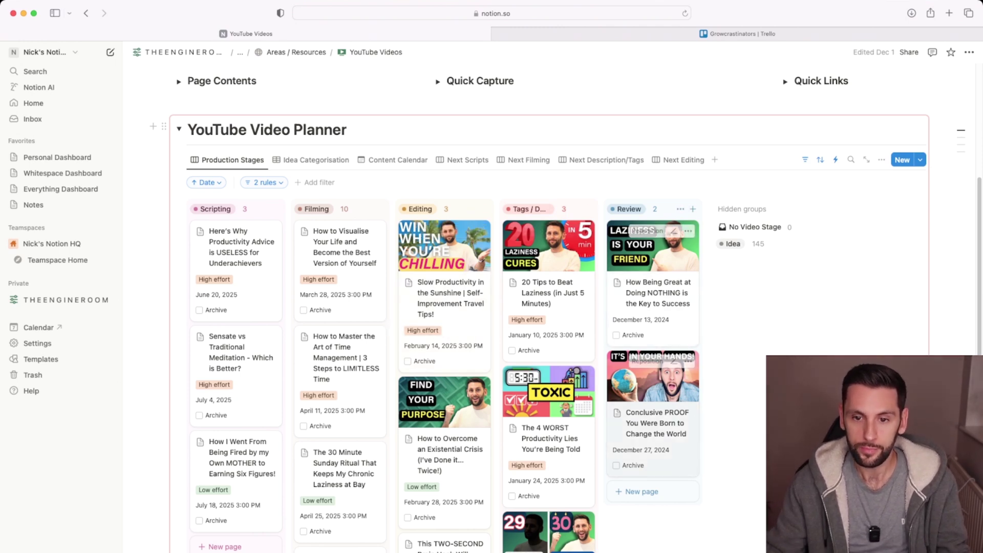
pyautogui.click(653, 251)
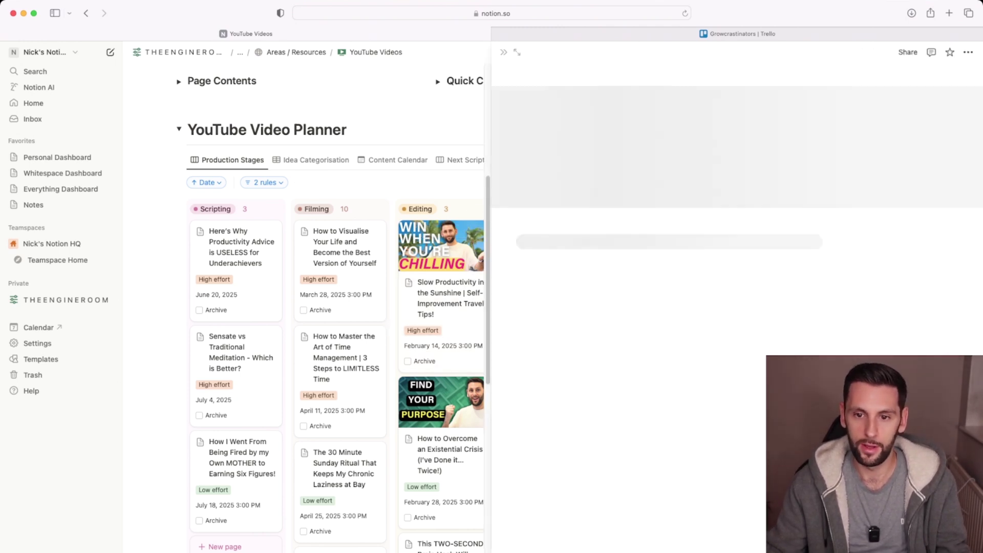
pyautogui.scroll(-5, 732, 256)
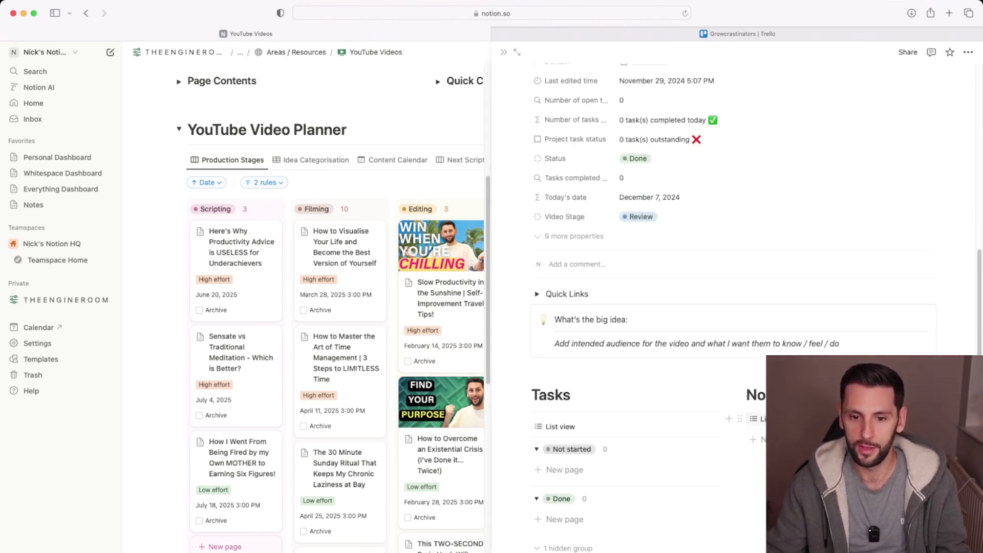
pyautogui.scroll(2, 732, 256)
pyautogui.press('Escape')
pyautogui.click(441, 297)
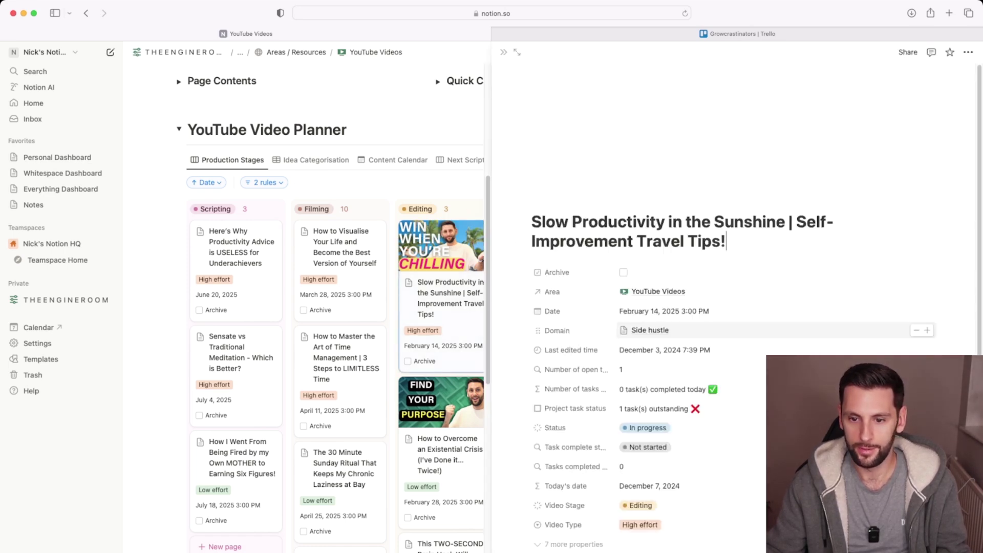
pyautogui.scroll(-5, 732, 256)
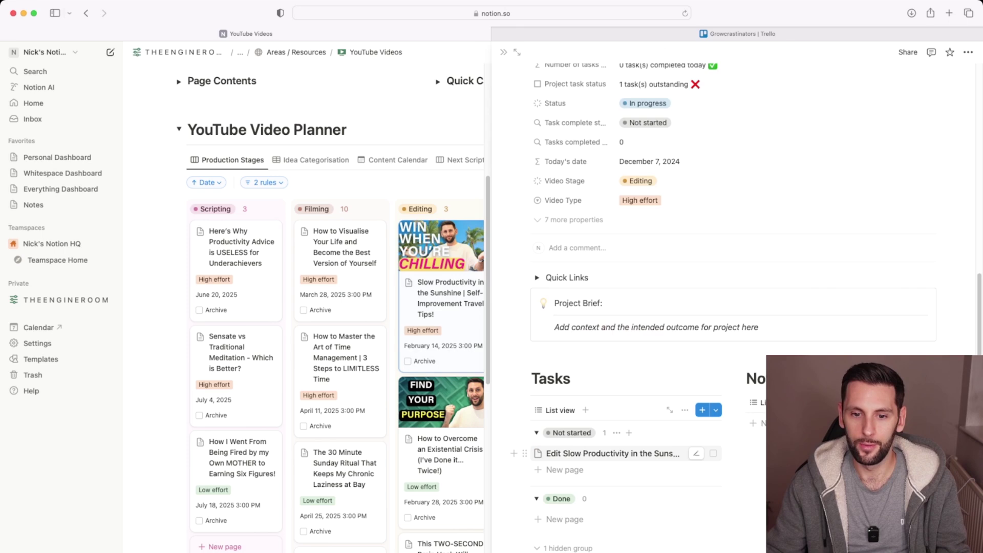
pyautogui.scroll(6, 733, 256)
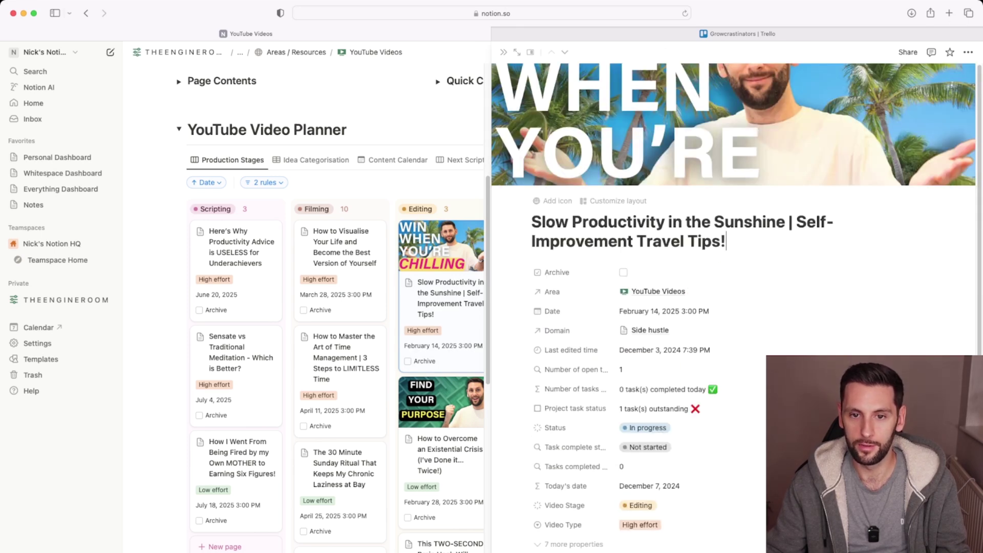
pyautogui.scroll(-3, 732, 256)
pyautogui.scroll(-3, 733, 256)
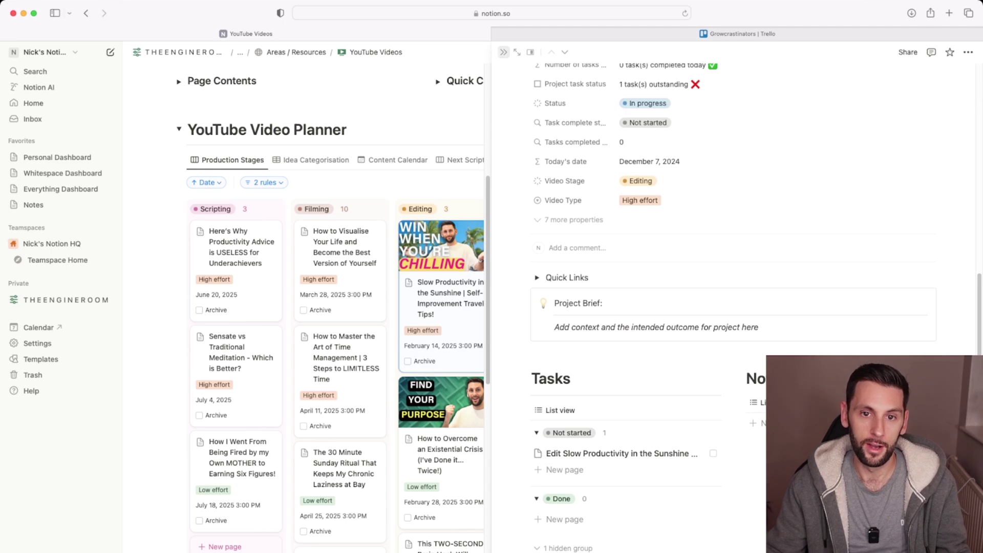
pyautogui.click(504, 52)
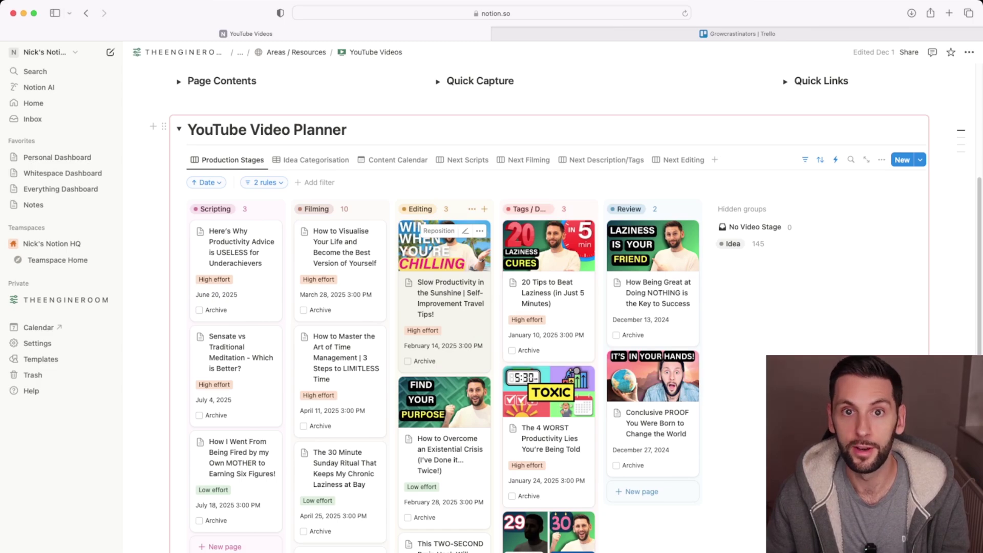
# Show the Trello board briefly, then bring THE ENGINE ROOM Notion page to the front.
pyautogui.hotkey('ctrl', 'Tab')
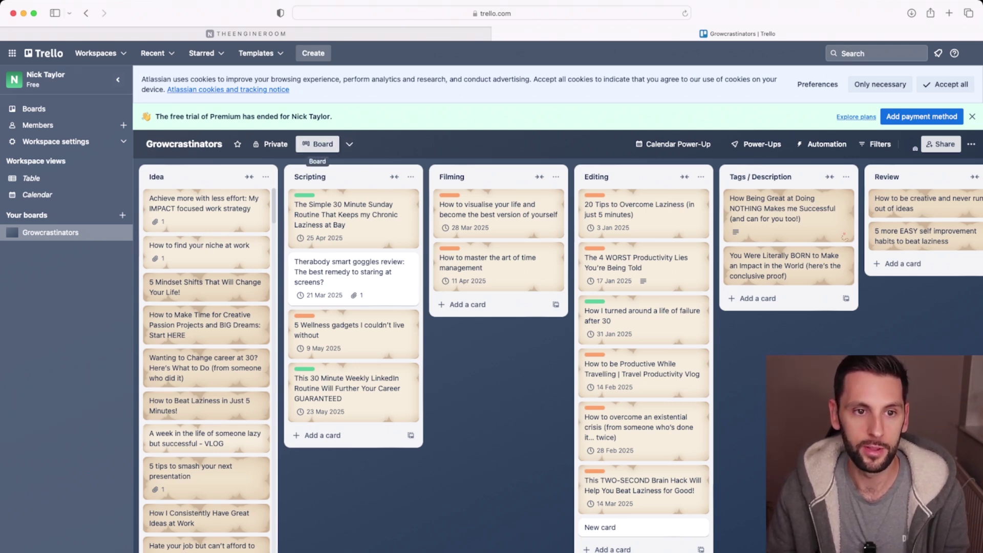
pyautogui.hotkey('ctrl', 'shift', 'Tab')
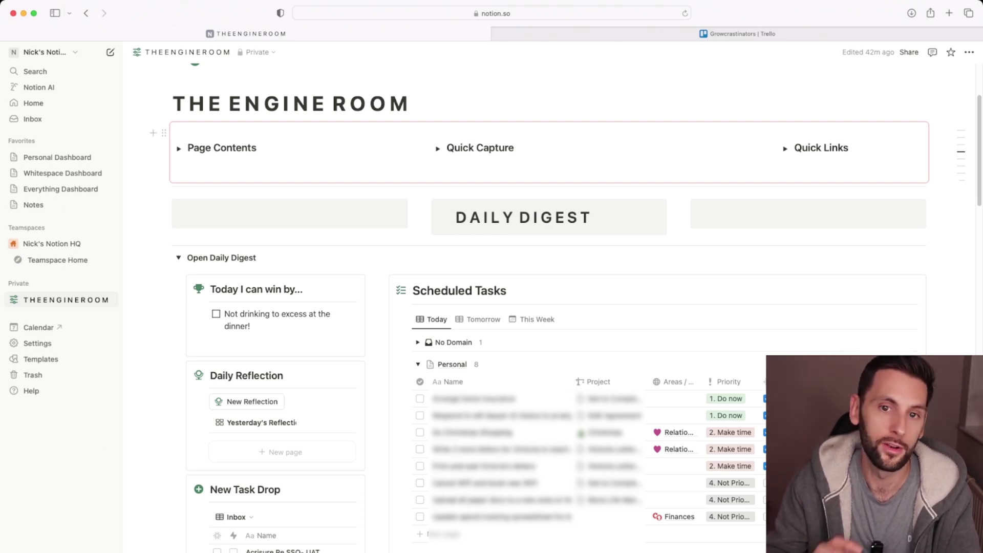
pyautogui.press('Escape')
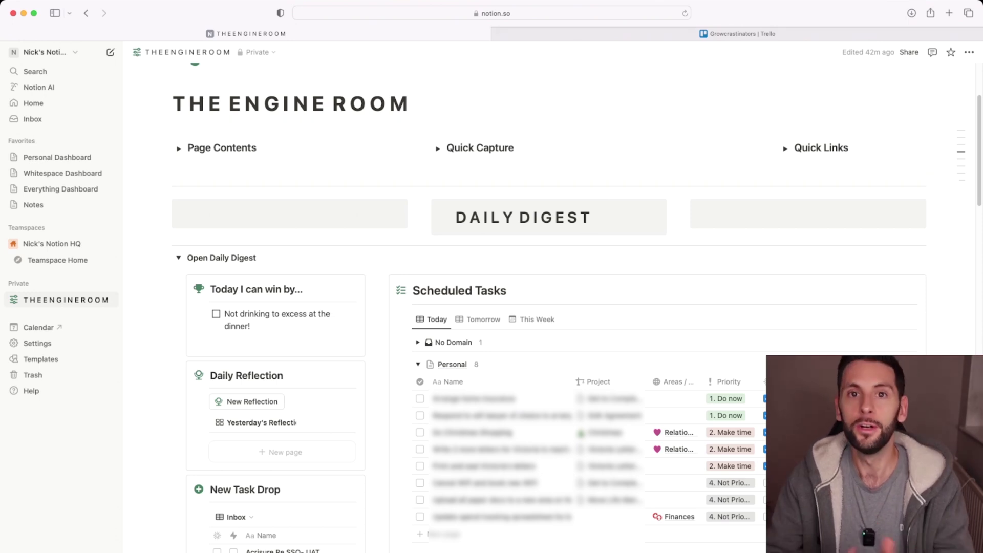